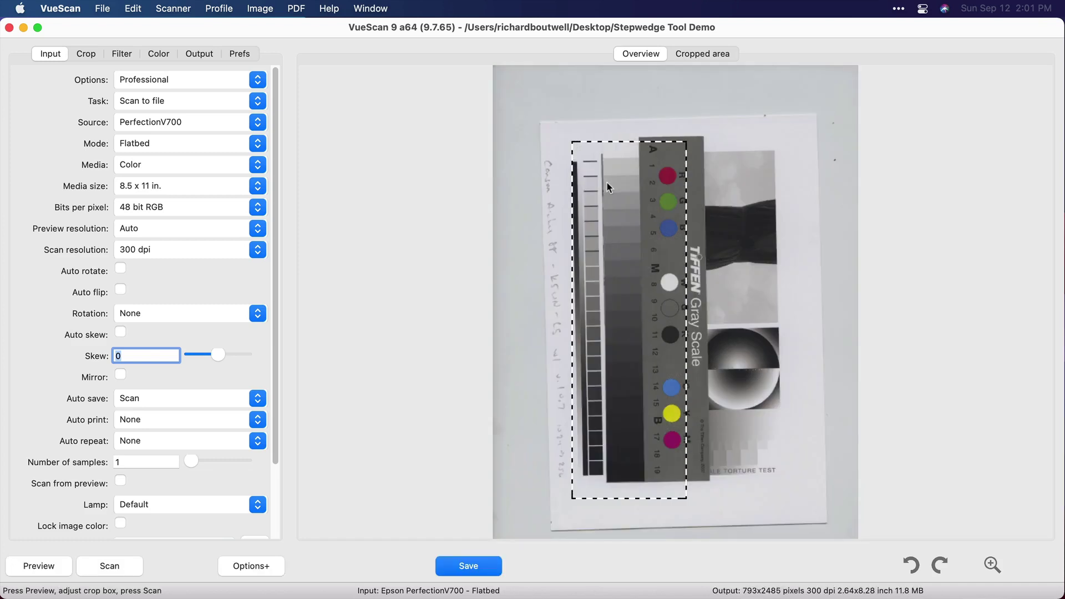
Widen the crop box right and left to take in the black bar and handwritten notes
left_click_drag(685, 224, 686, 238)
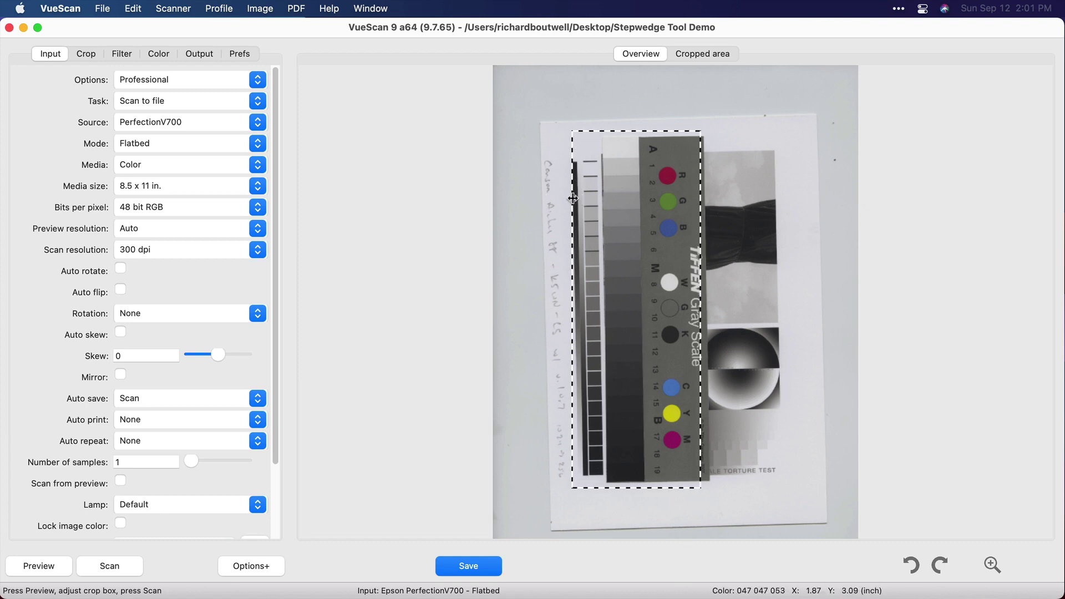
left_click_drag(572, 197, 564, 198)
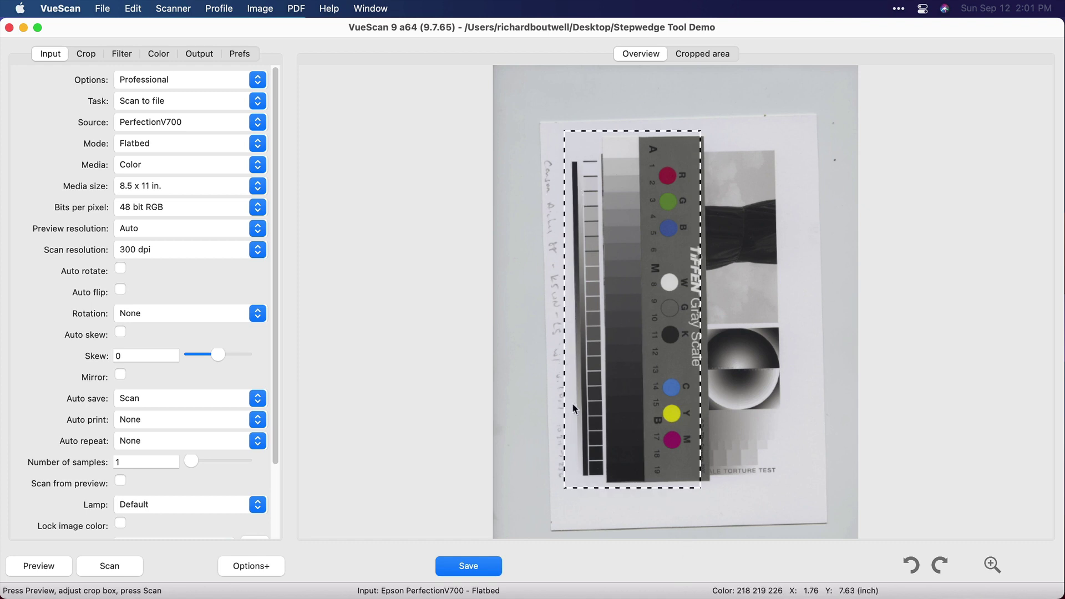
left_click_drag(562, 375, 538, 376)
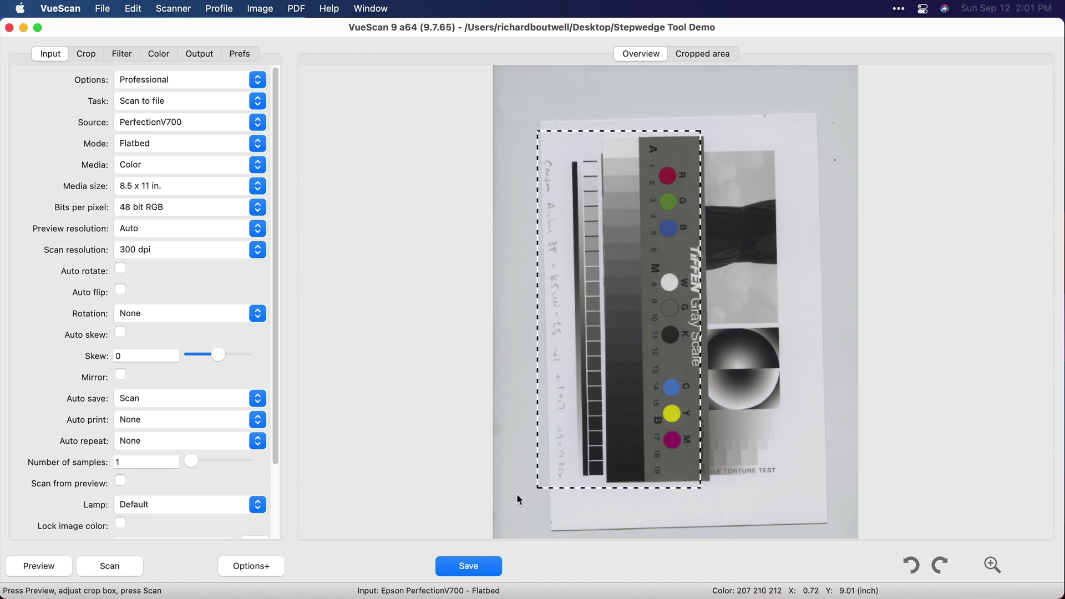
Scan the cropped wedge as 2021-09-12-0002.tif, then review the Color and Output settings
left_click(115, 571)
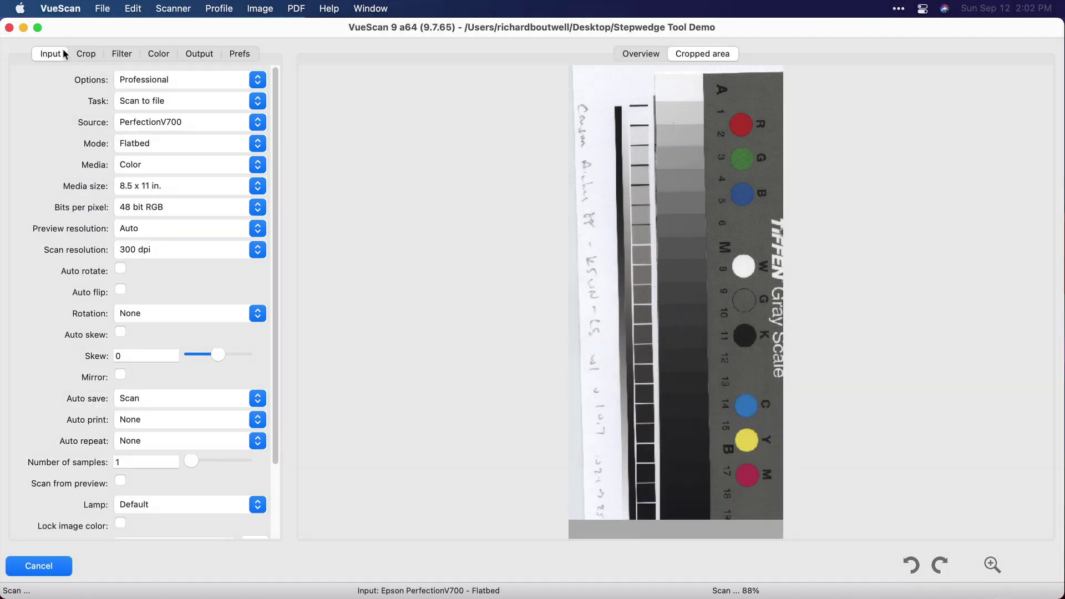
left_click(158, 54)
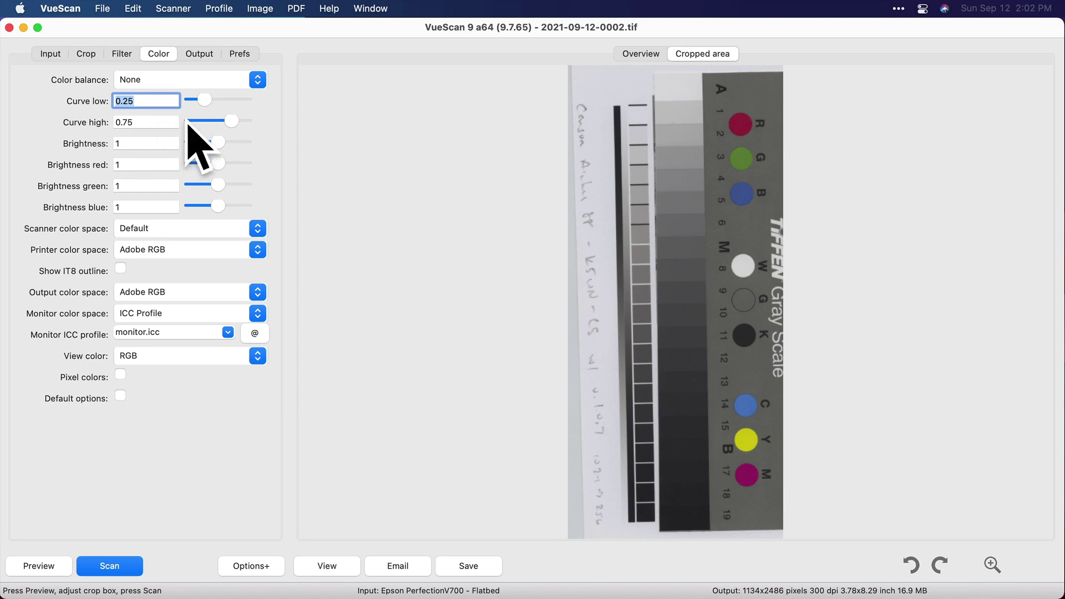
left_click(200, 54)
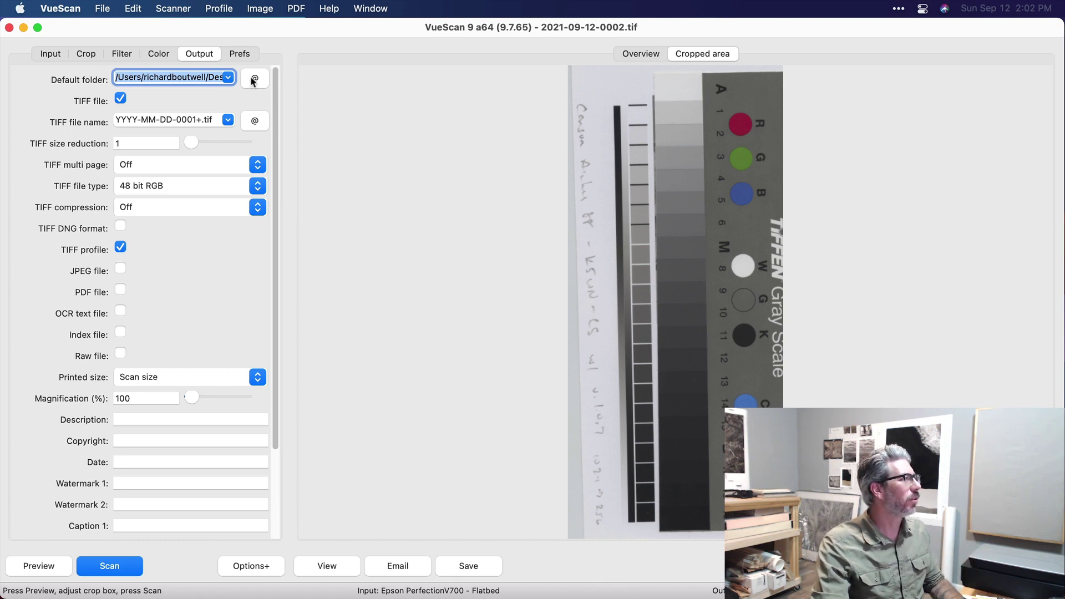
Check the Default folder list without changing it, then minimize VueScan
left_click(229, 78)
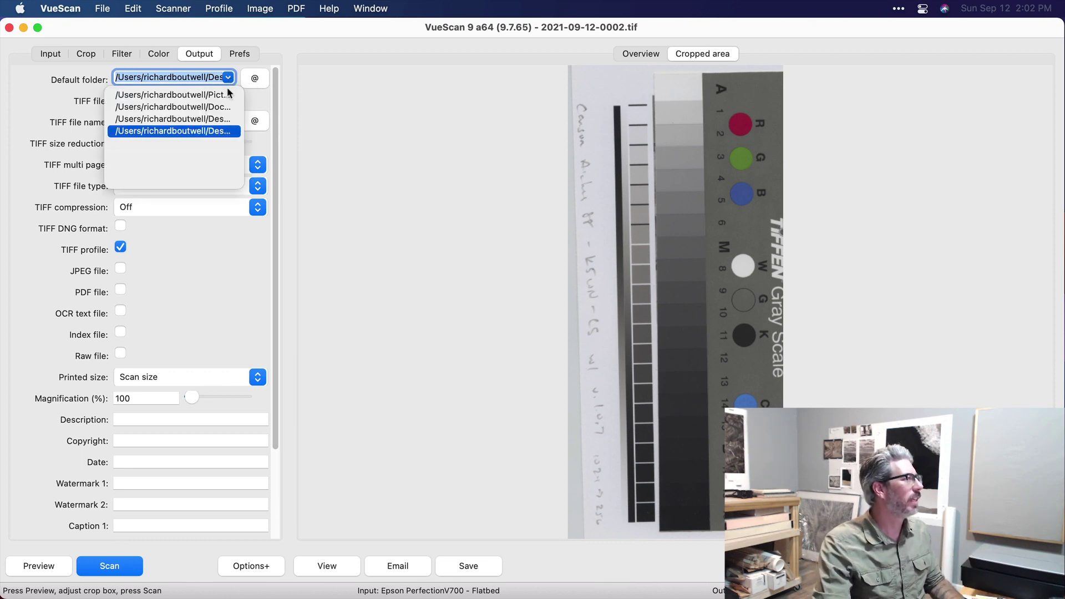
left_click(54, 100)
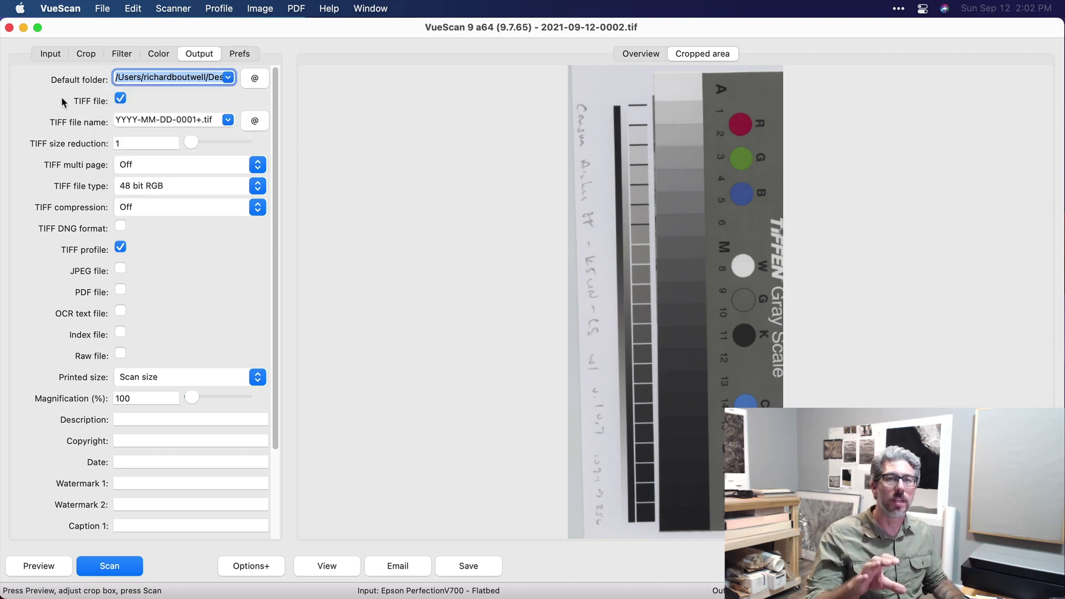
left_click(23, 28)
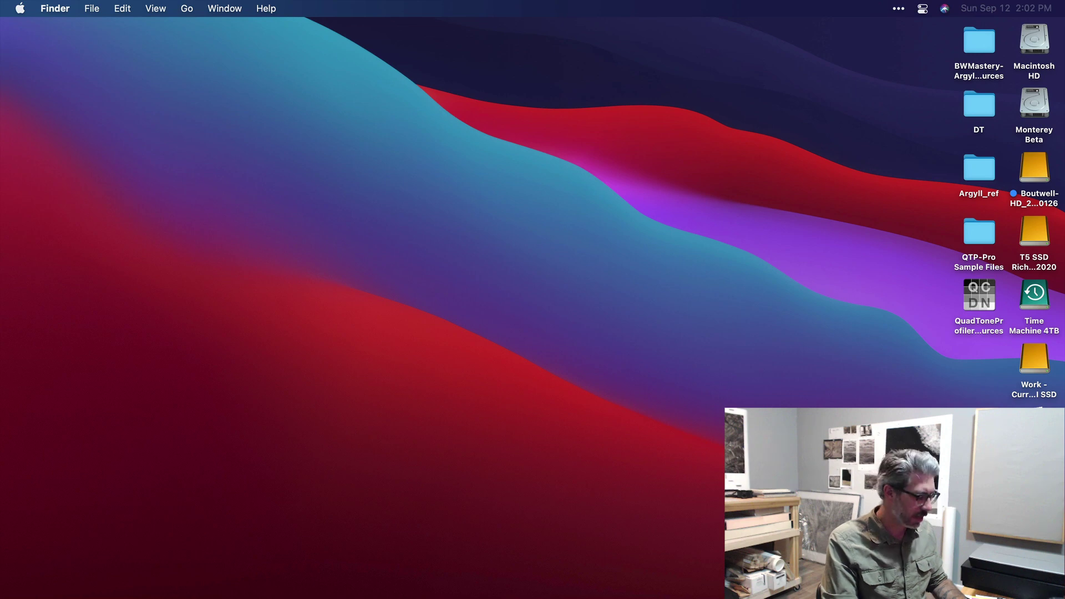
Find quadtonerip.com through Spotlight and open the QuadToneRIP Downloads page
key("super+space")
type("qiua")
key("BackSpace")
key("BackSpace")
type("au")
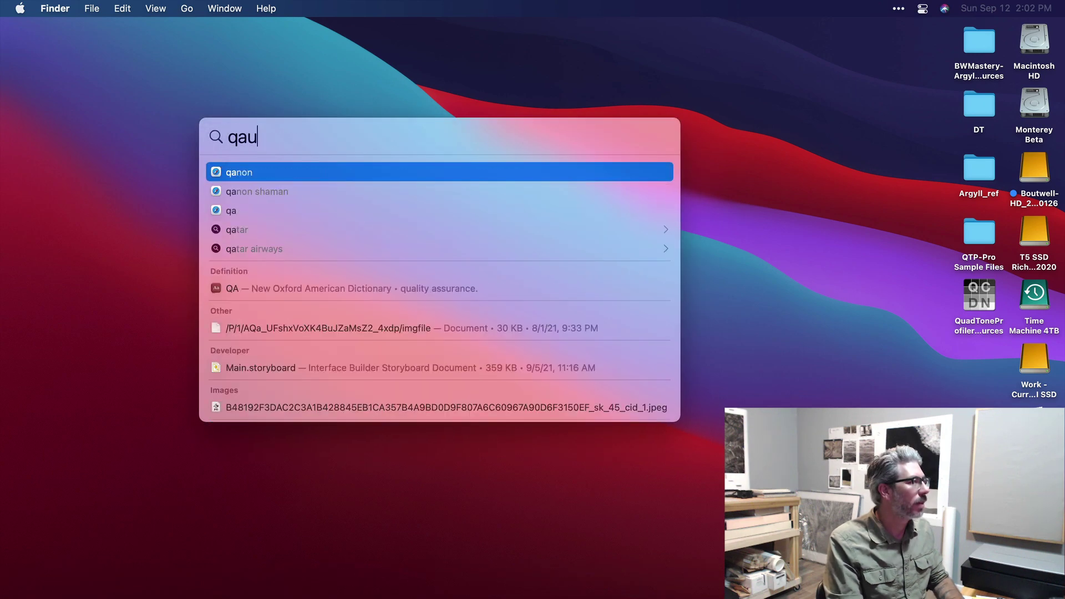
type("dtonerip")
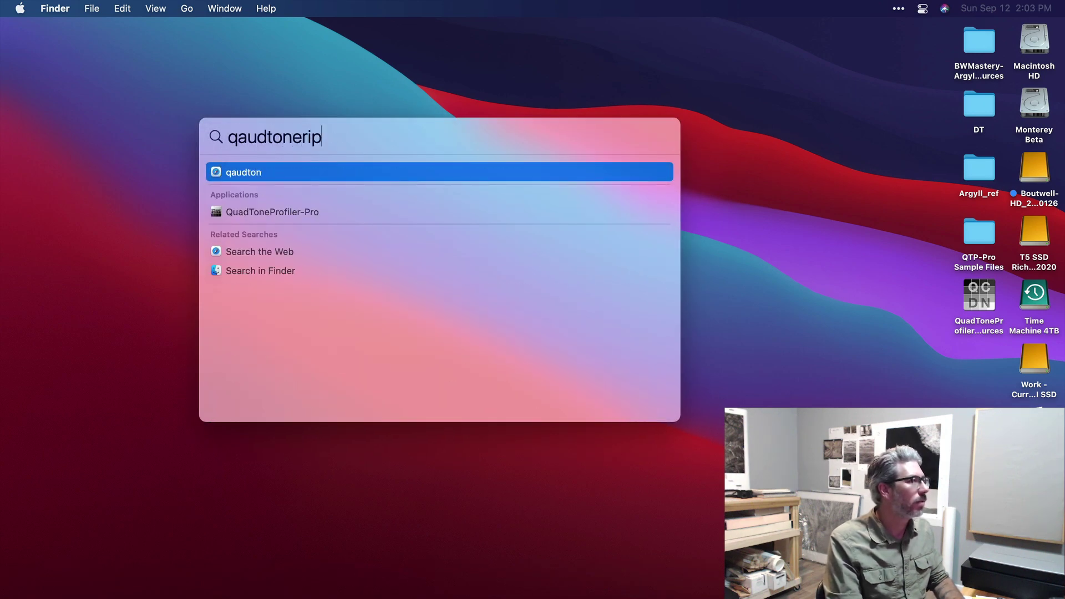
type(".c")
key("Down")
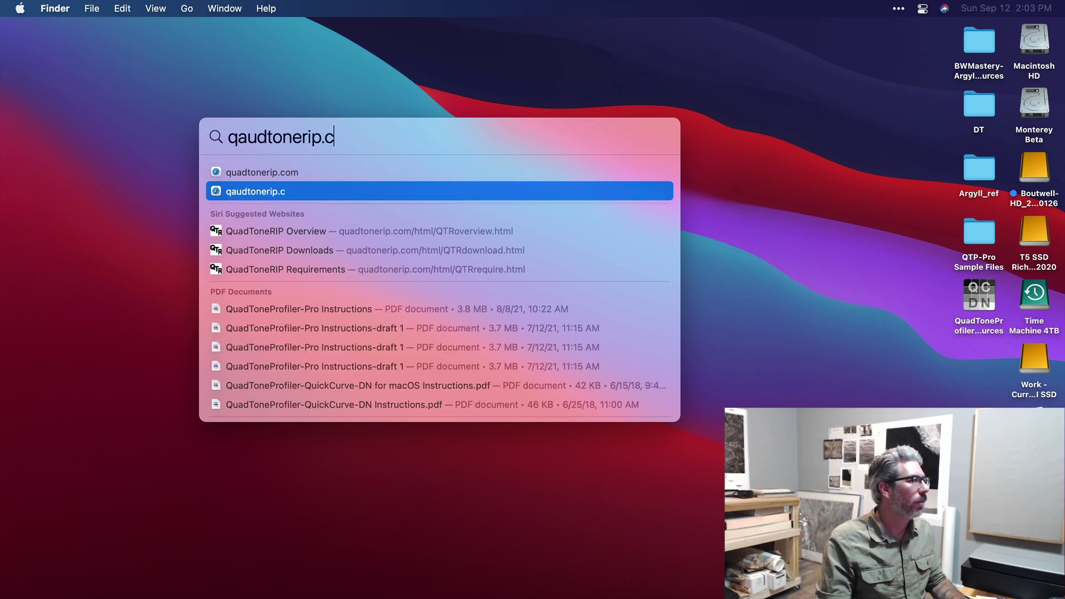
key("Down")
key("Down")
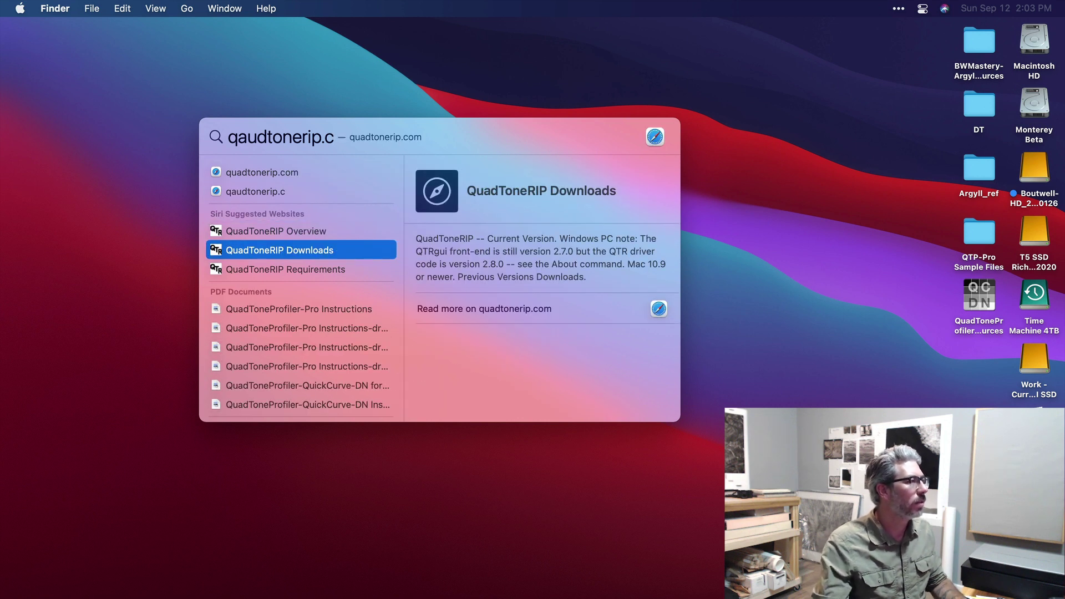
left_click(260, 251)
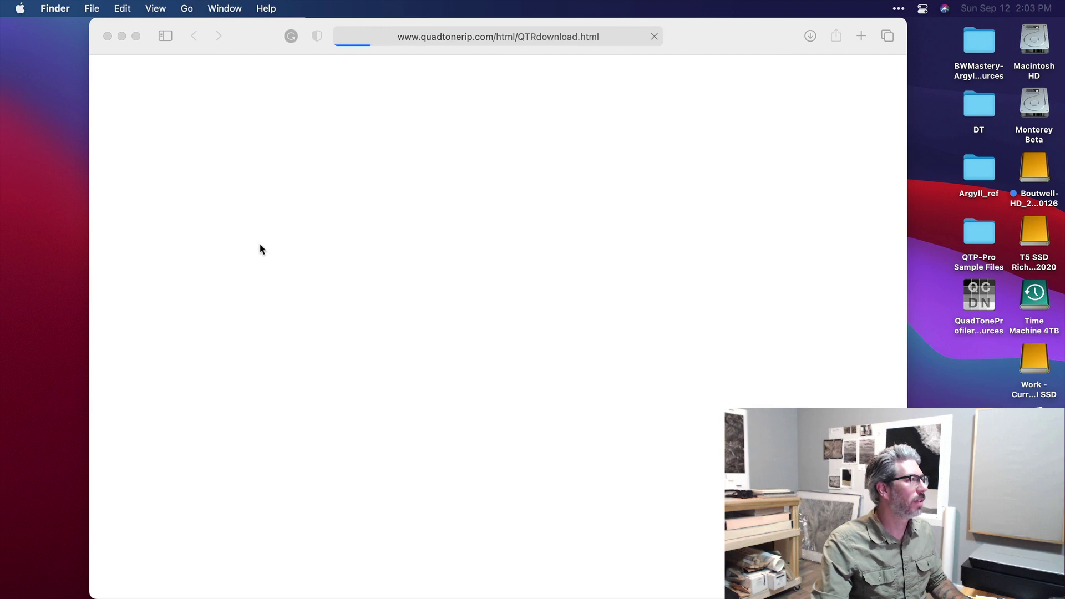
scroll(502, 352, "down", 1)
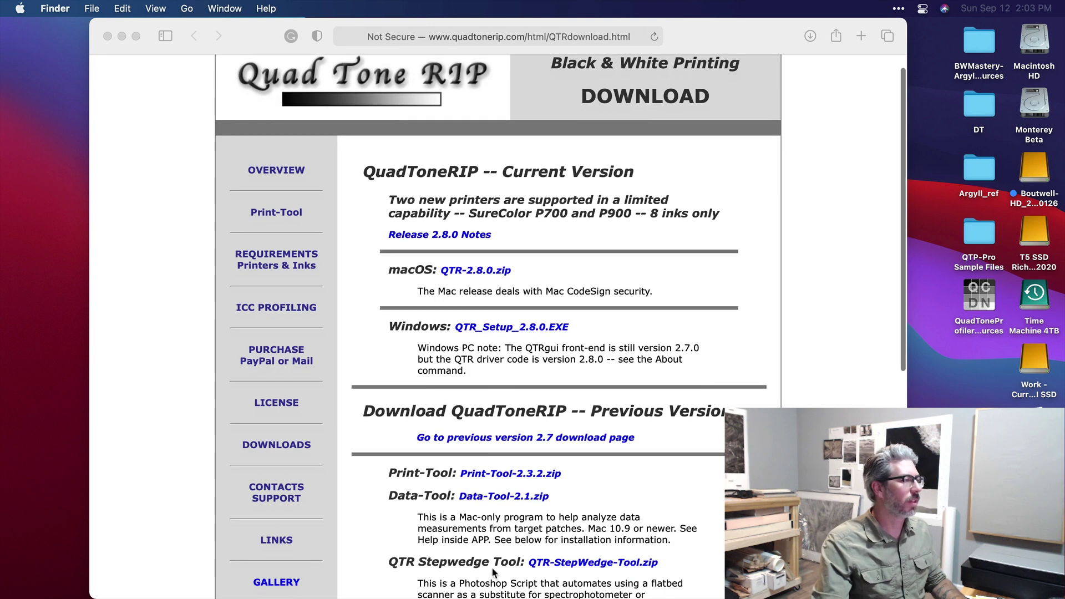
Download QTR-StepWedge-Tool.zip, open the QTR-StepWedge-Tool-2 folder, and select the .jsx script
left_click(583, 566)
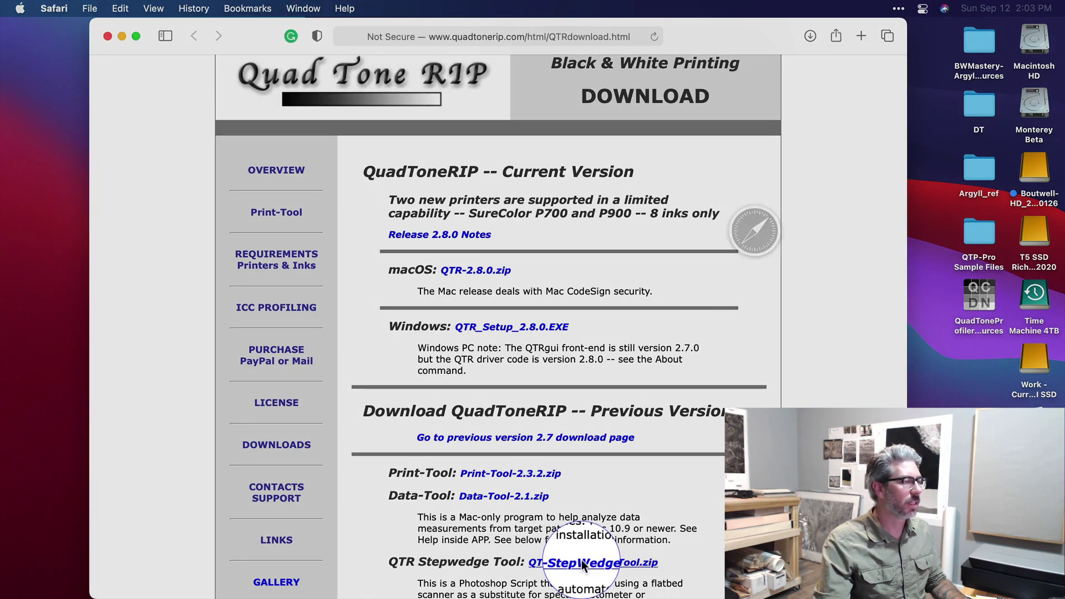
left_click(808, 44)
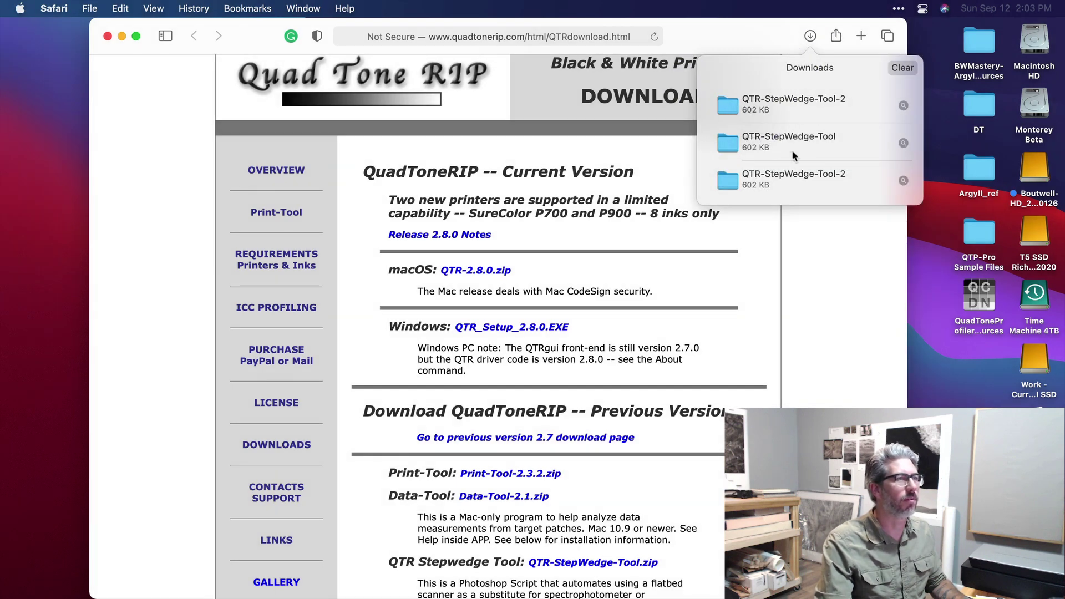
left_click(730, 106)
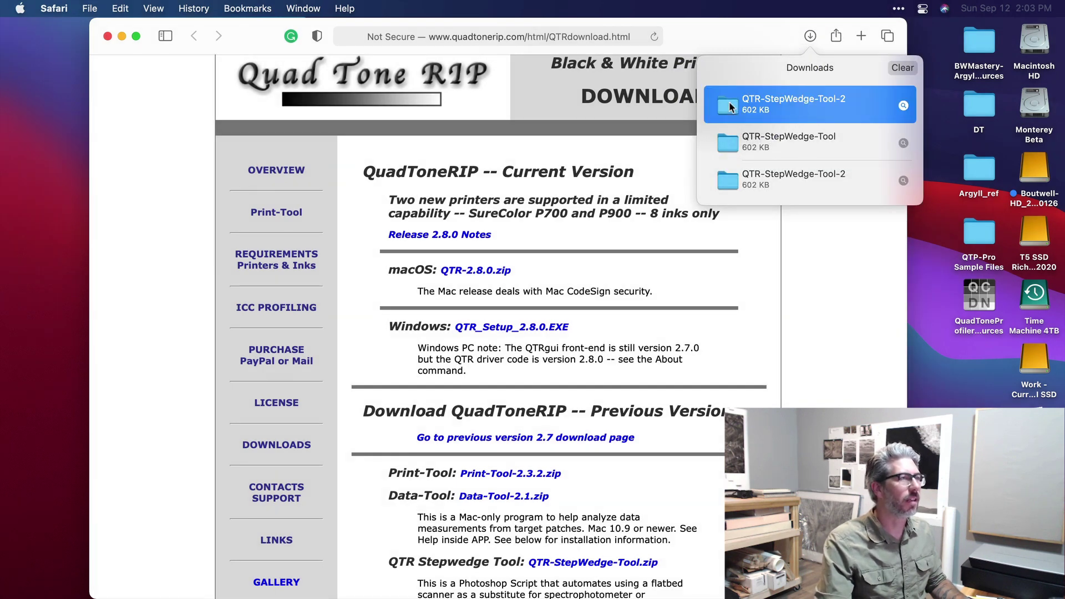
double_click(729, 107)
left_click(590, 152)
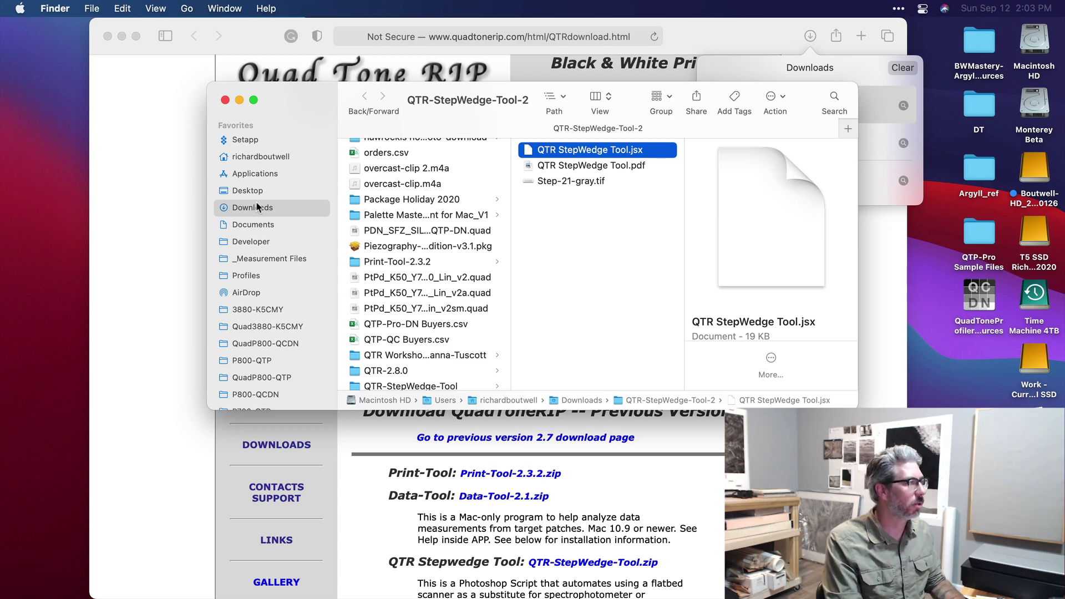
Open a new Finder window at Applications/Adobe Photoshop 2021/Presets/Scripts
key("super+n")
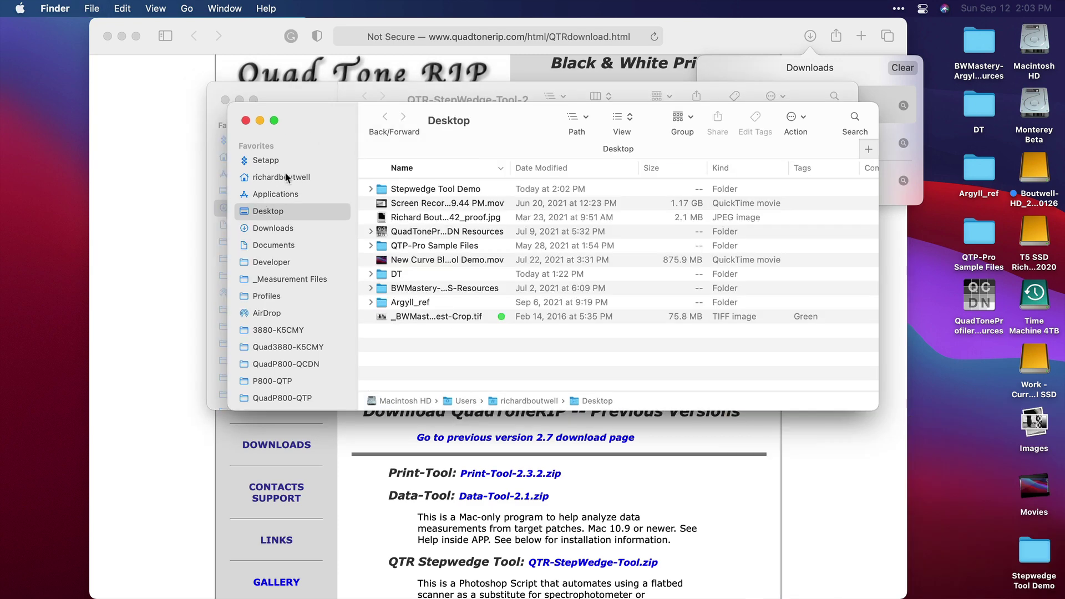
left_click(282, 197)
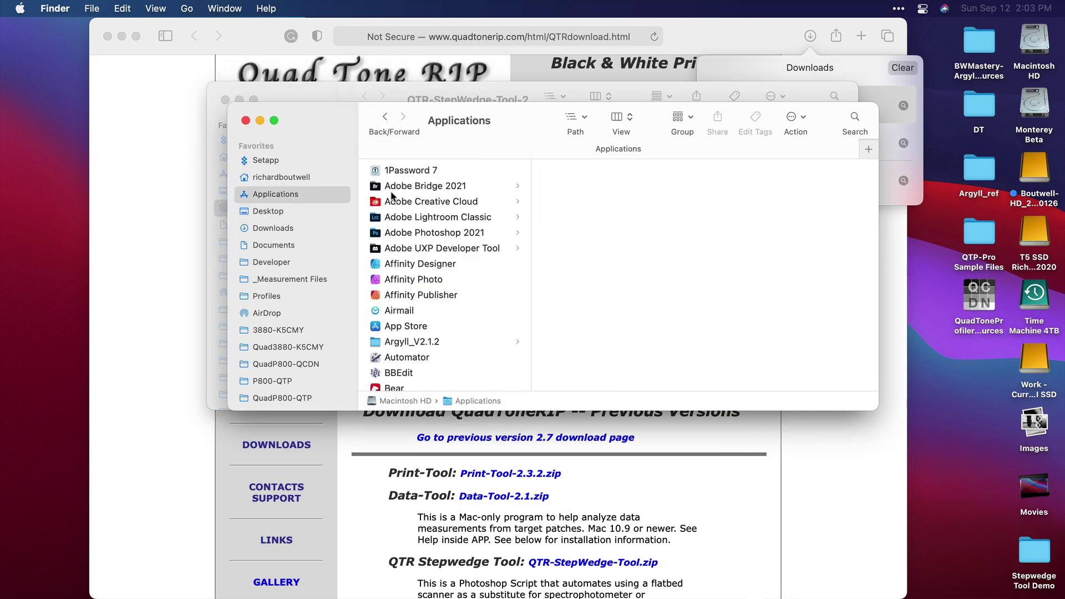
left_click(439, 237)
left_click(618, 234)
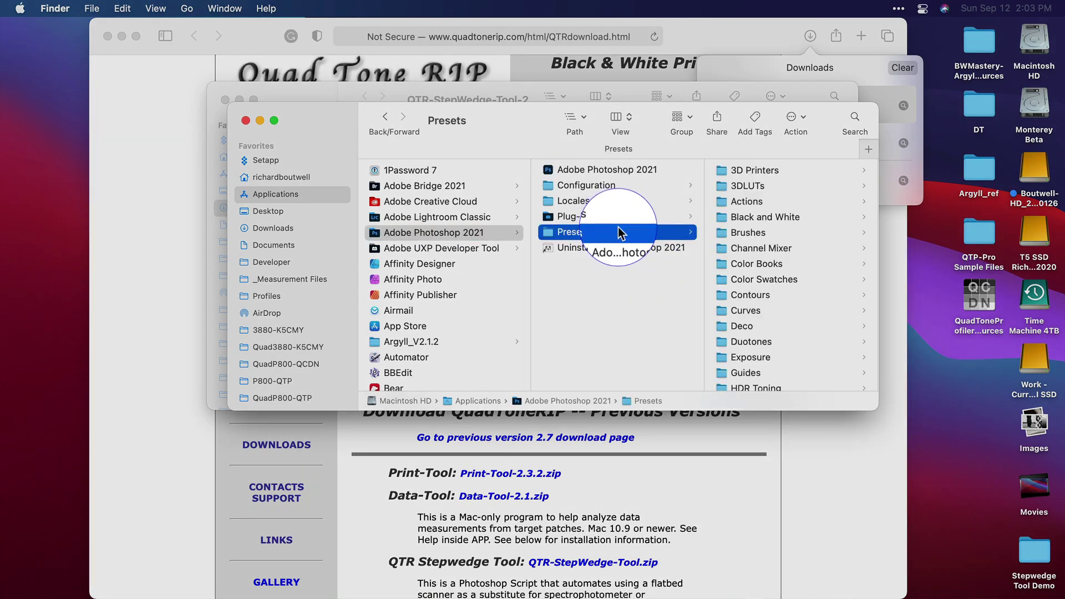
scroll(725, 249, "down", 10)
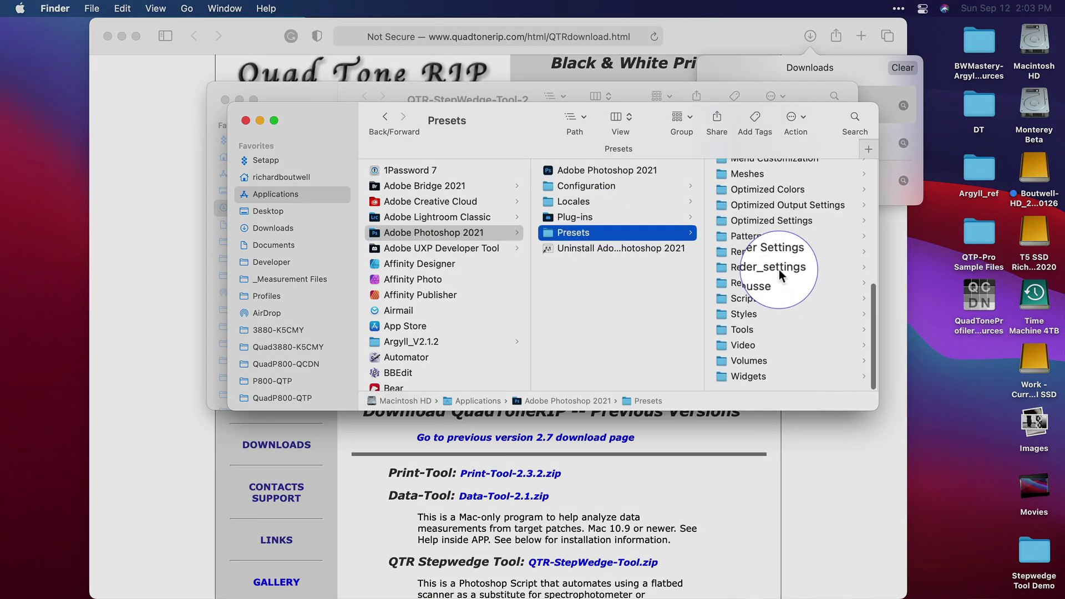
left_click(770, 301)
Move QTR StepWedge Tool.jsx into Scripts, replacing the old copy with the admin password
key("super+Tab")
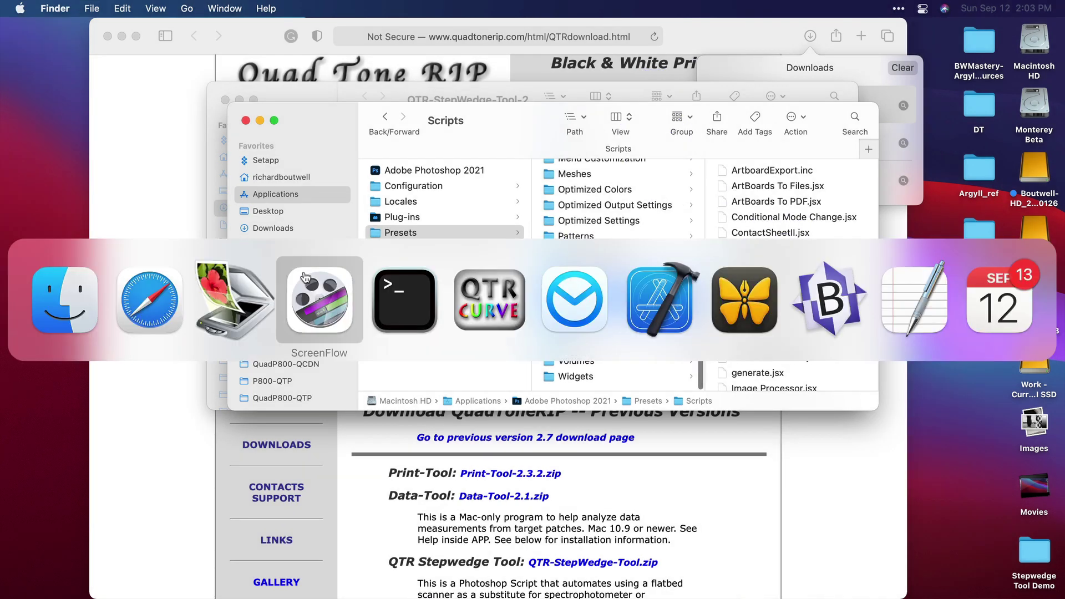
key("super+shift+Tab")
key("super+shift+Tab")
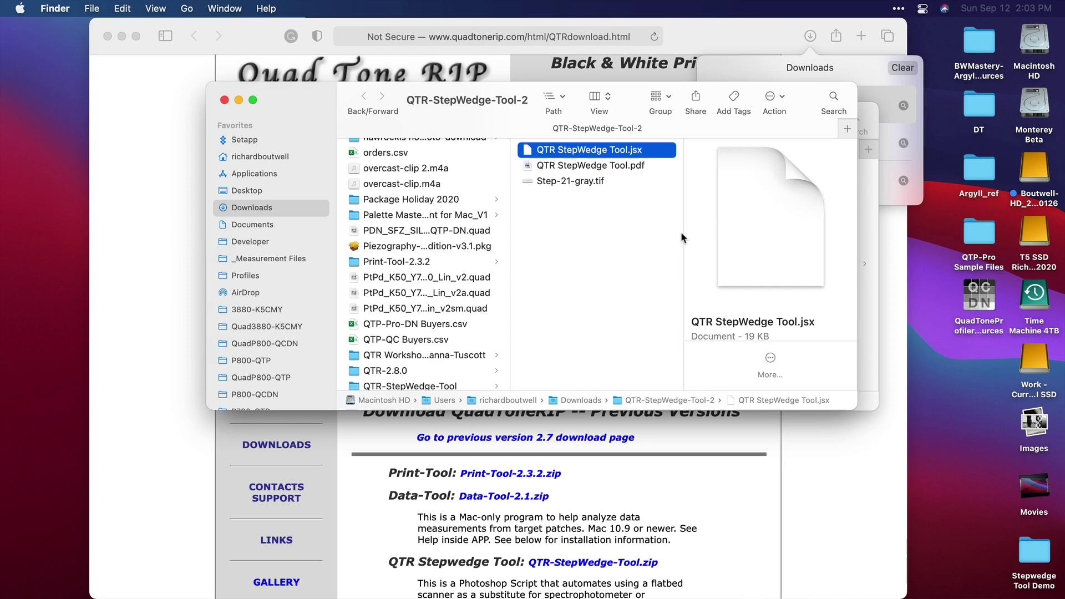
key("super+grave")
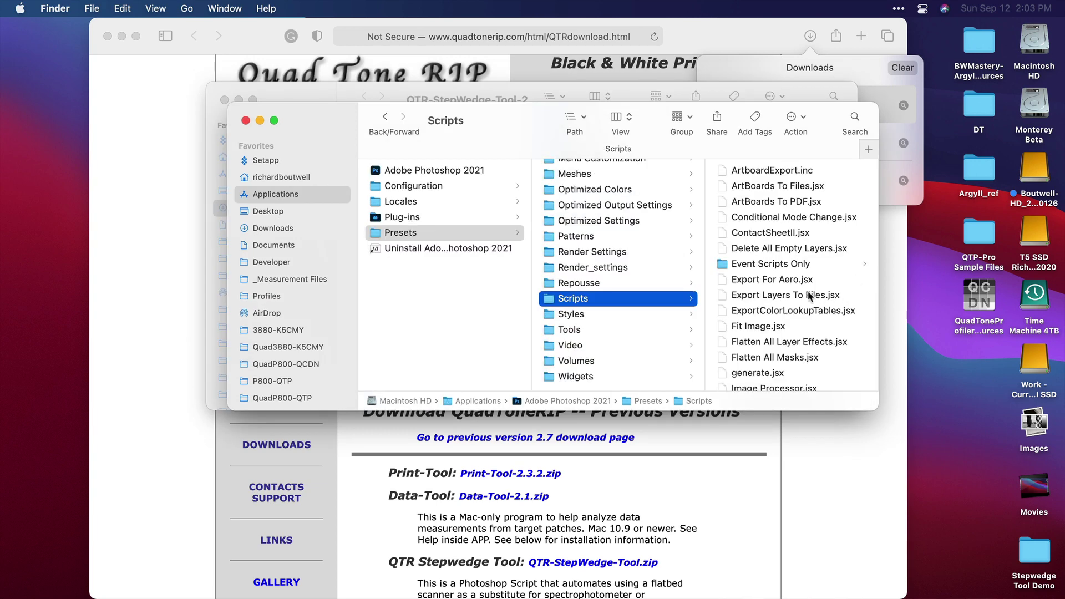
key("super+alt+v")
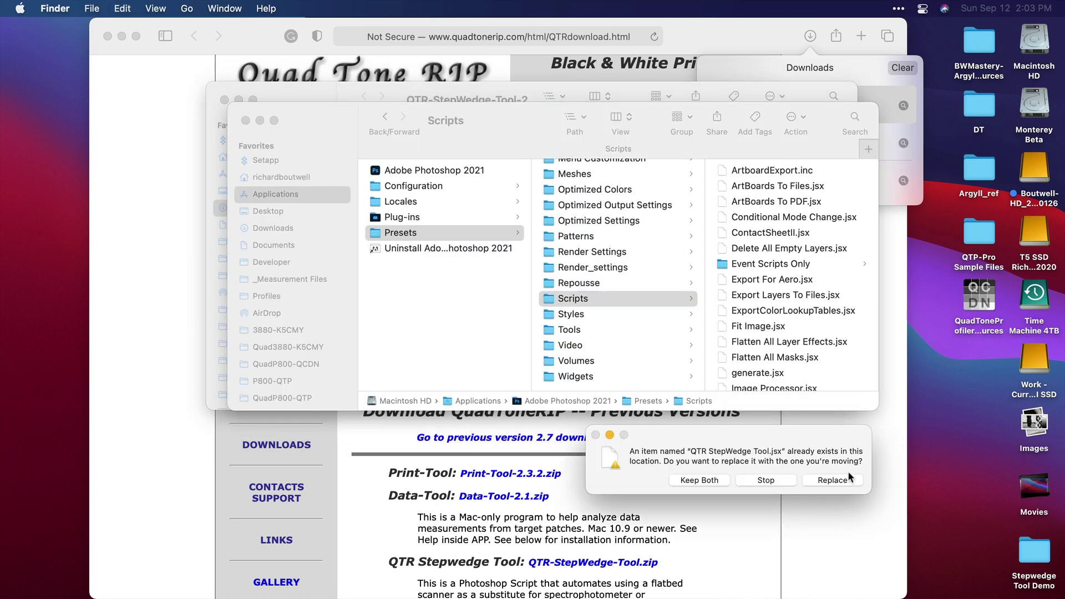
left_click(848, 479)
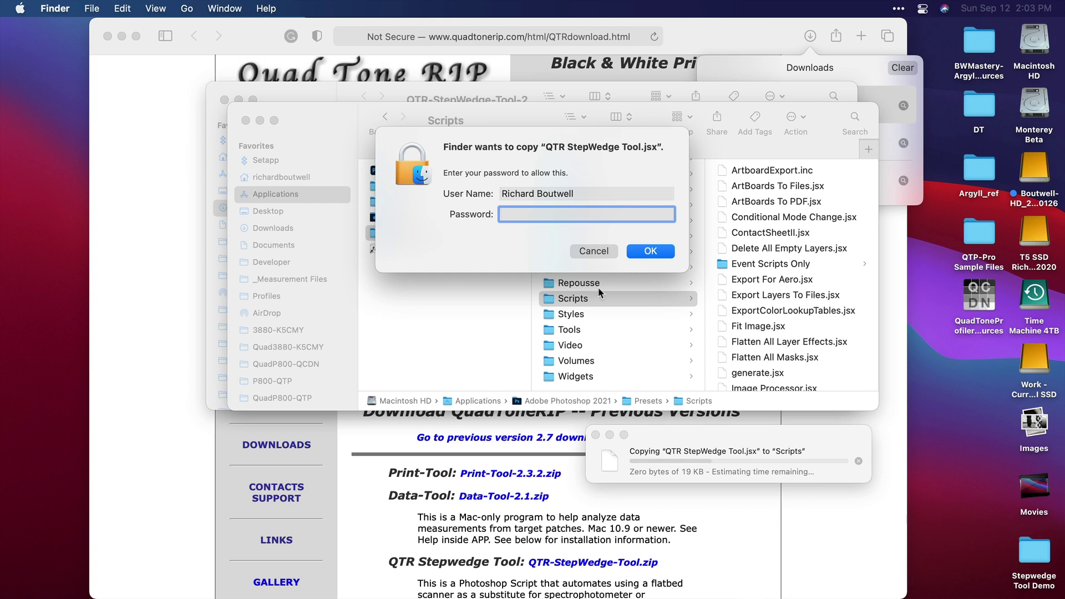
key("Return")
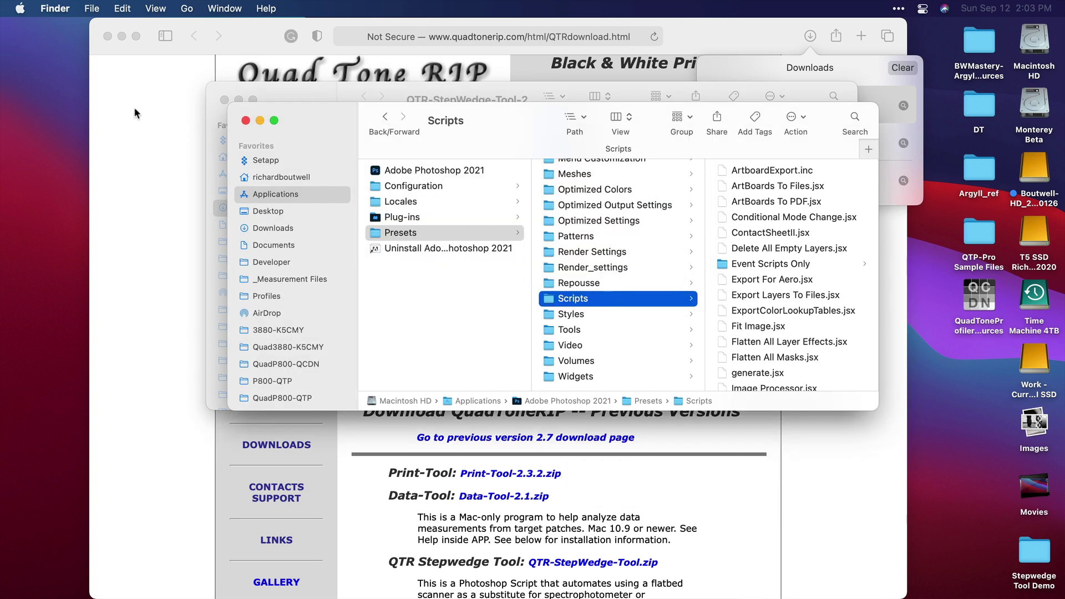
left_click(245, 121)
Close the remaining Finder window and launch Photoshop 2021
left_click(226, 100)
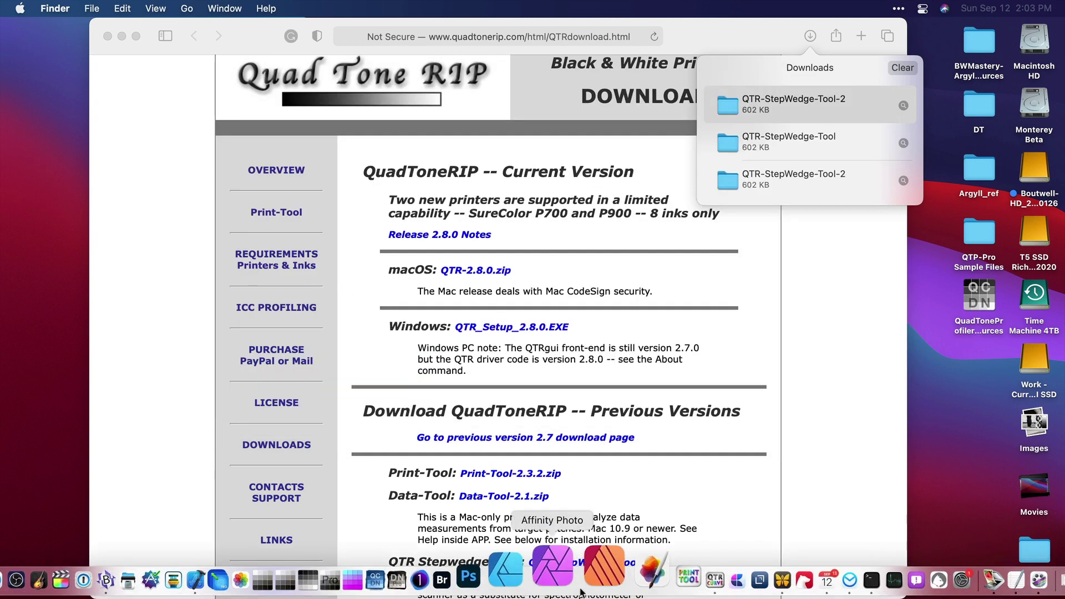
left_click(523, 569)
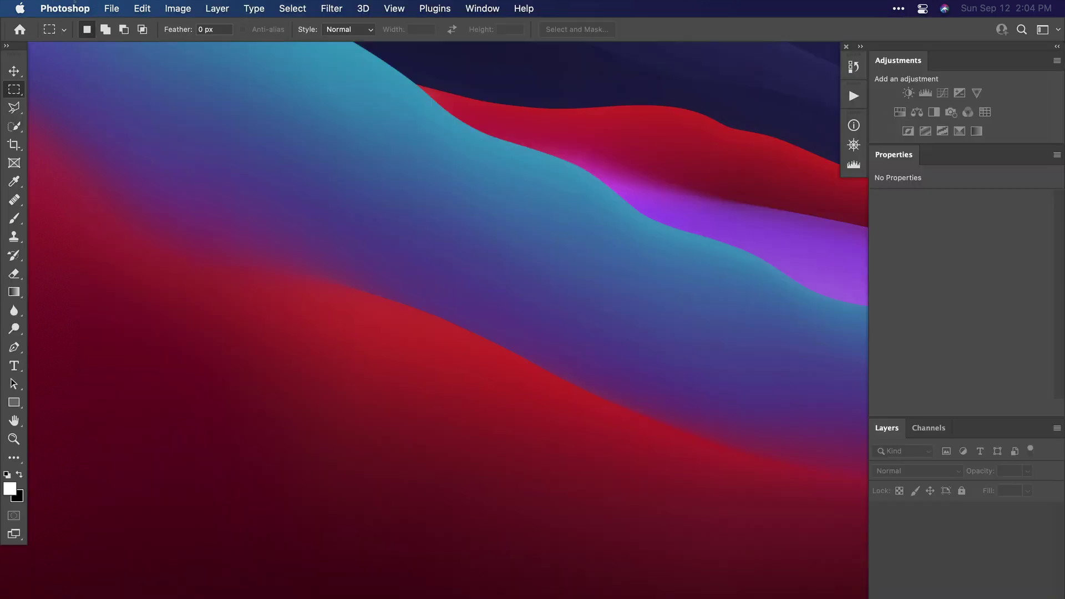
left_click(65, 8)
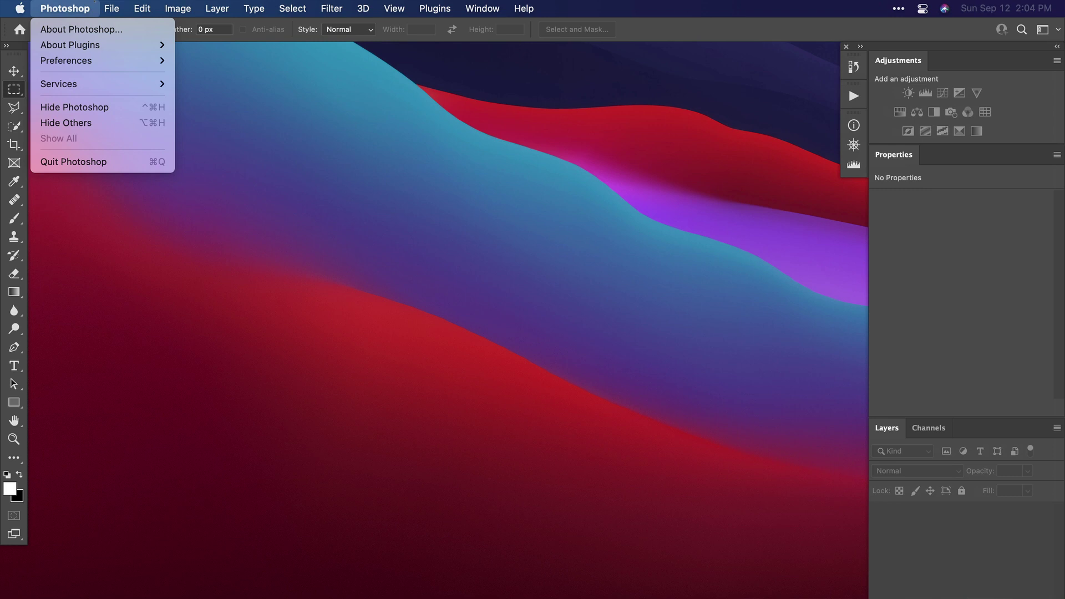
Open 2021-09-12-0002.tif from Stepwedge Tool Demo and rotate it 90° clockwise
key("super+o")
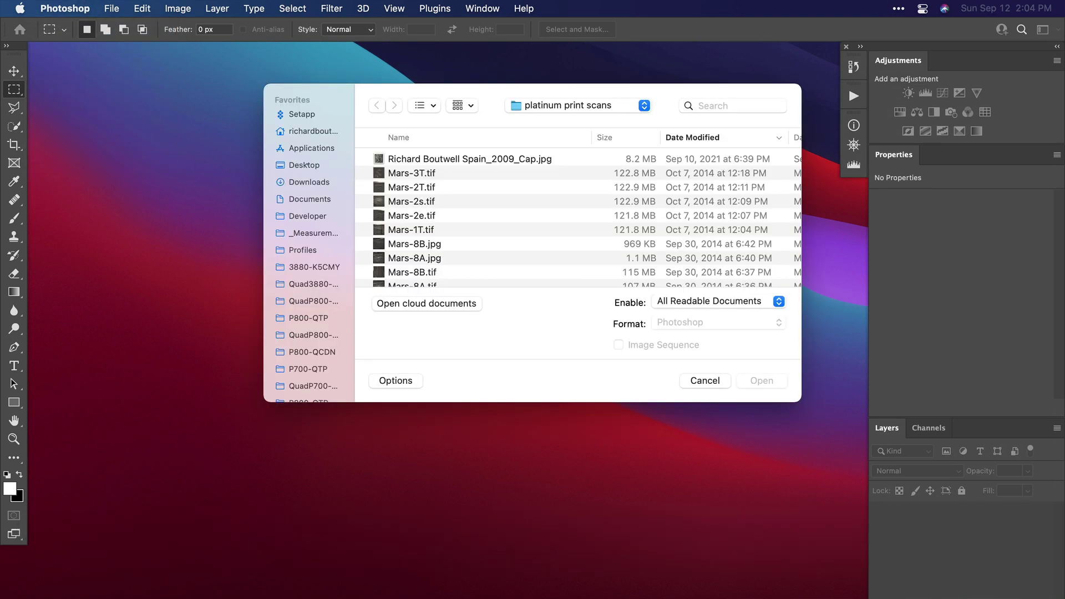
key("super+shift+d")
key("Down")
key("super+Down")
key("Down")
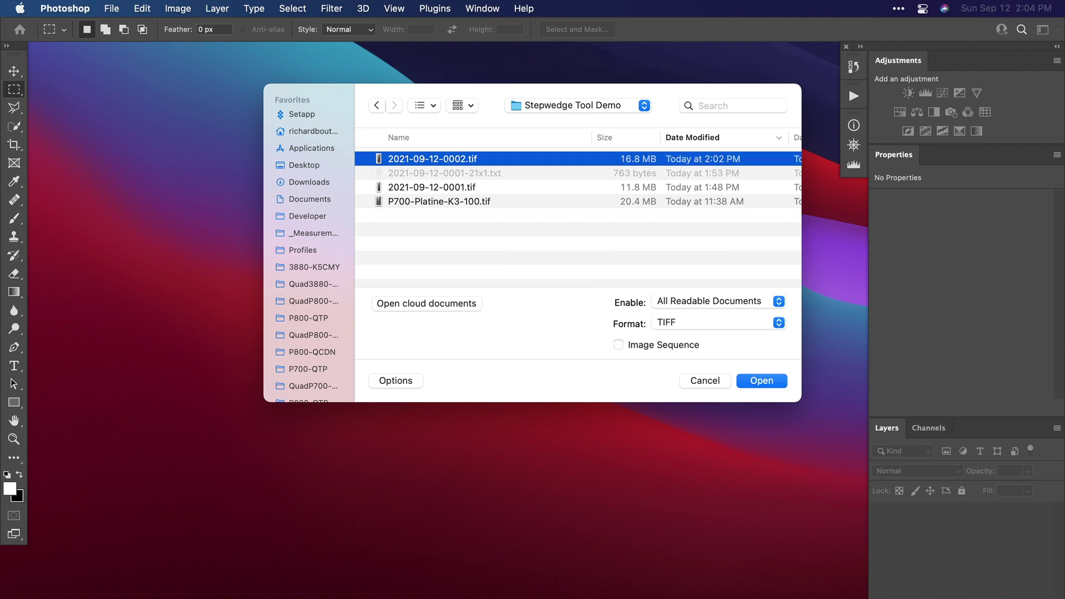
key("Return")
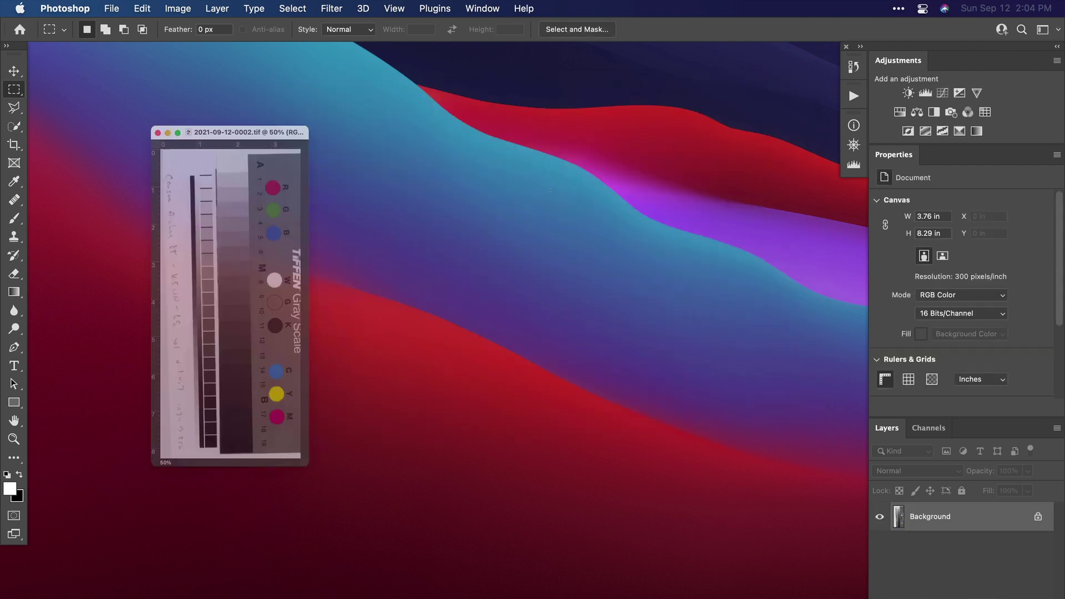
left_click(142, 8)
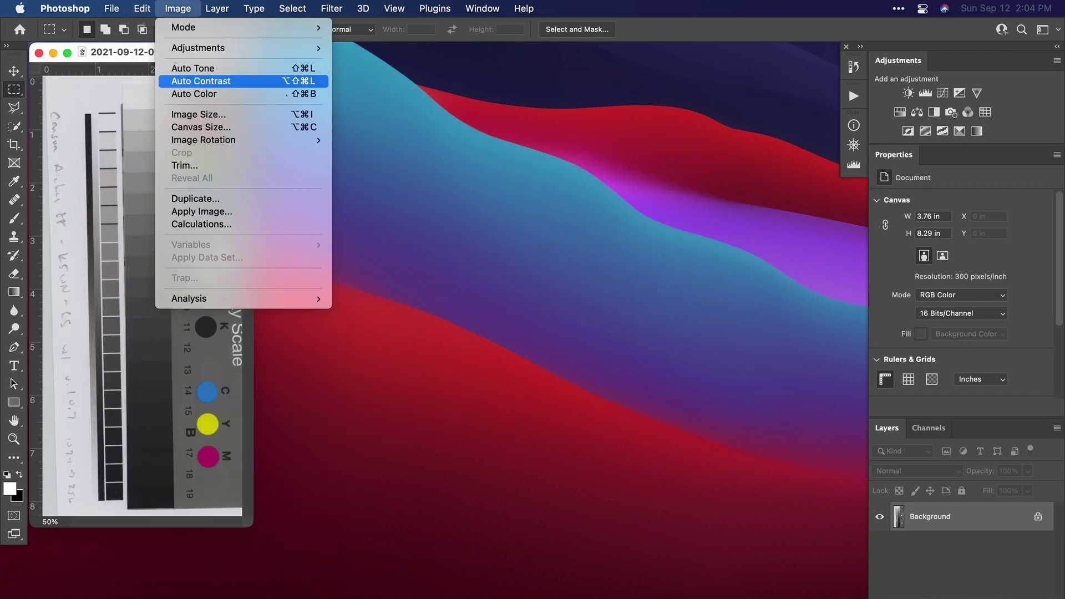
left_click(374, 152)
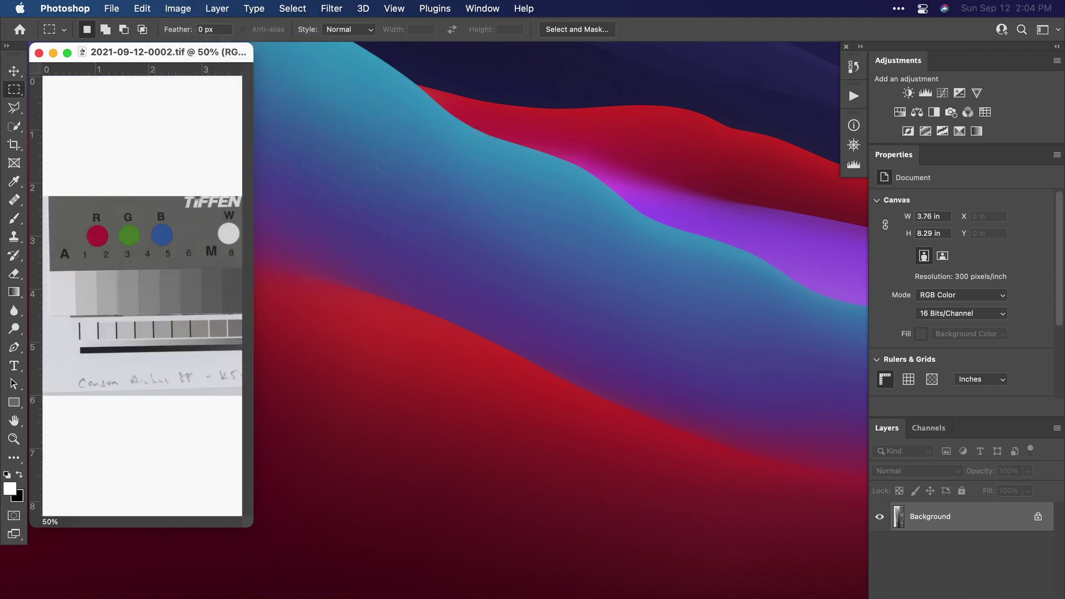
Switch to full-screen and crop the scan's height down to the Tiffen Gray Scale target
key("f")
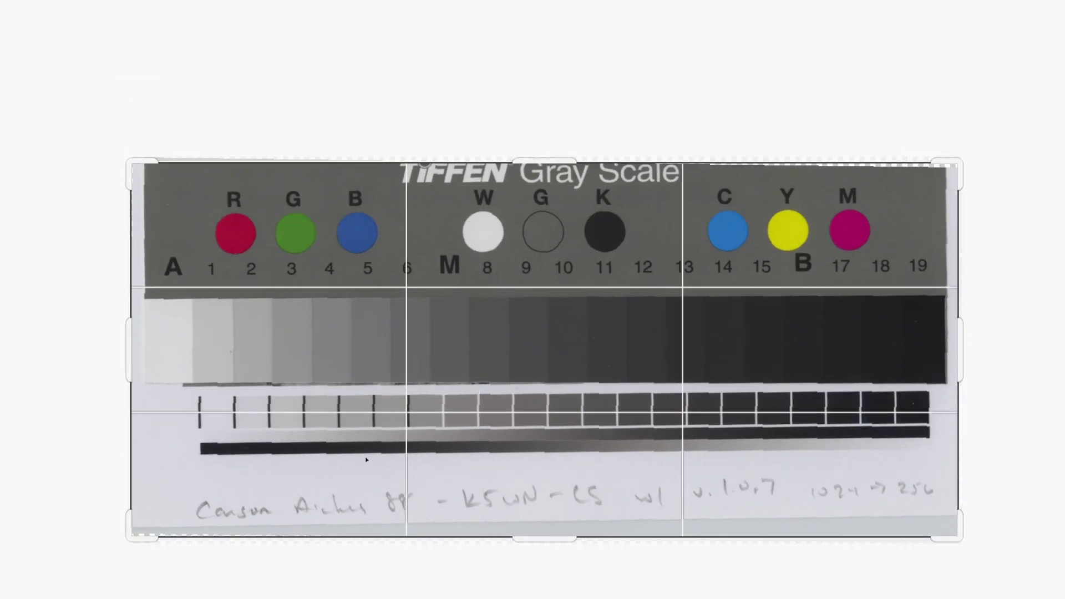
left_click_drag(544, 539, 749, 559)
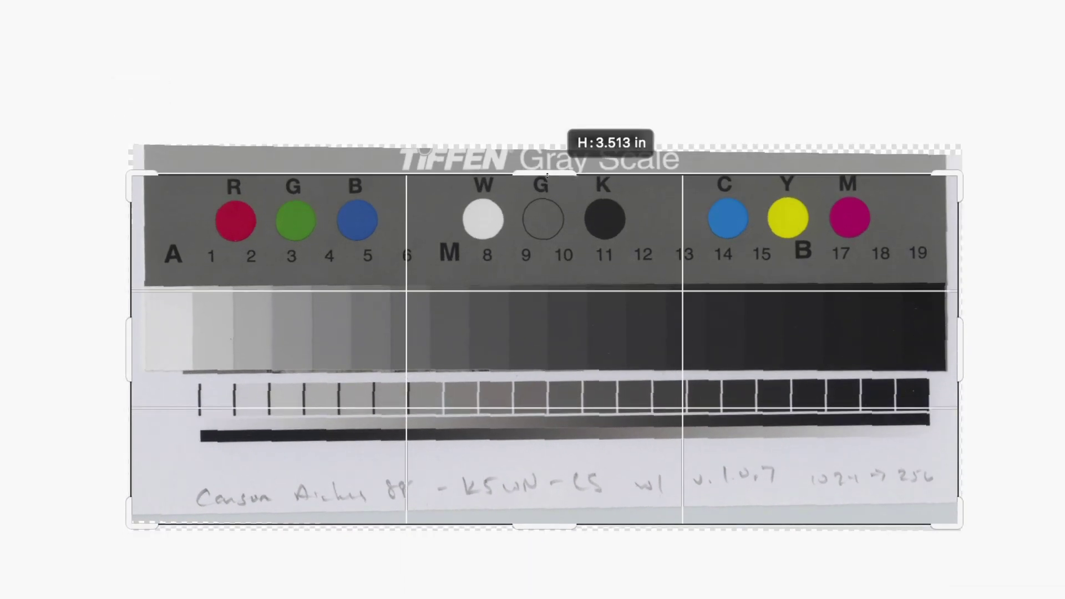
key("Return")
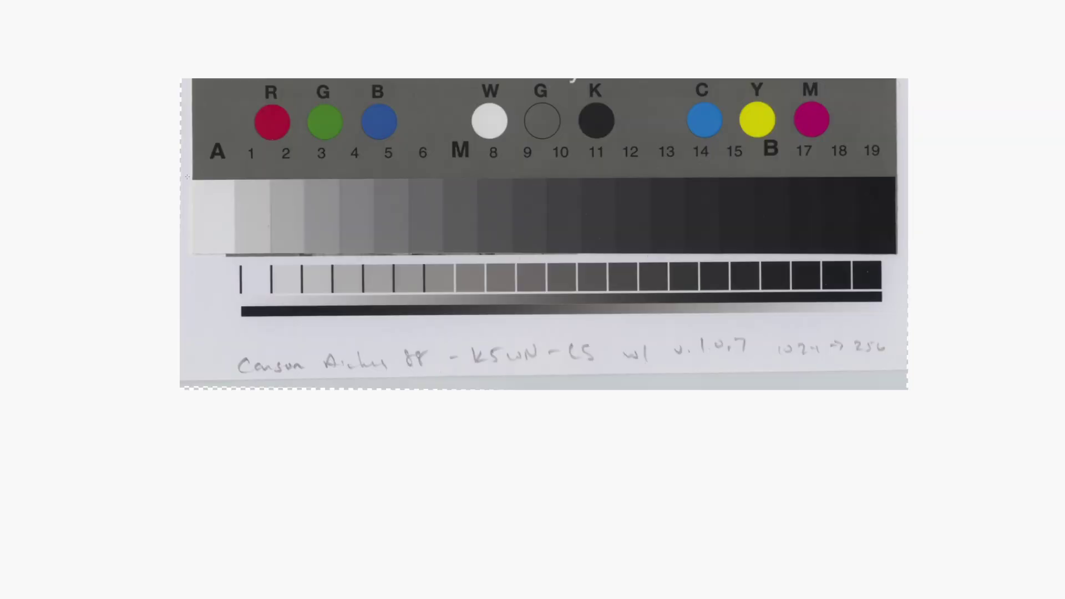
Marquee-select the grey step strip, nudging the bottom edge down slightly
left_click_drag(192, 179, 897, 253)
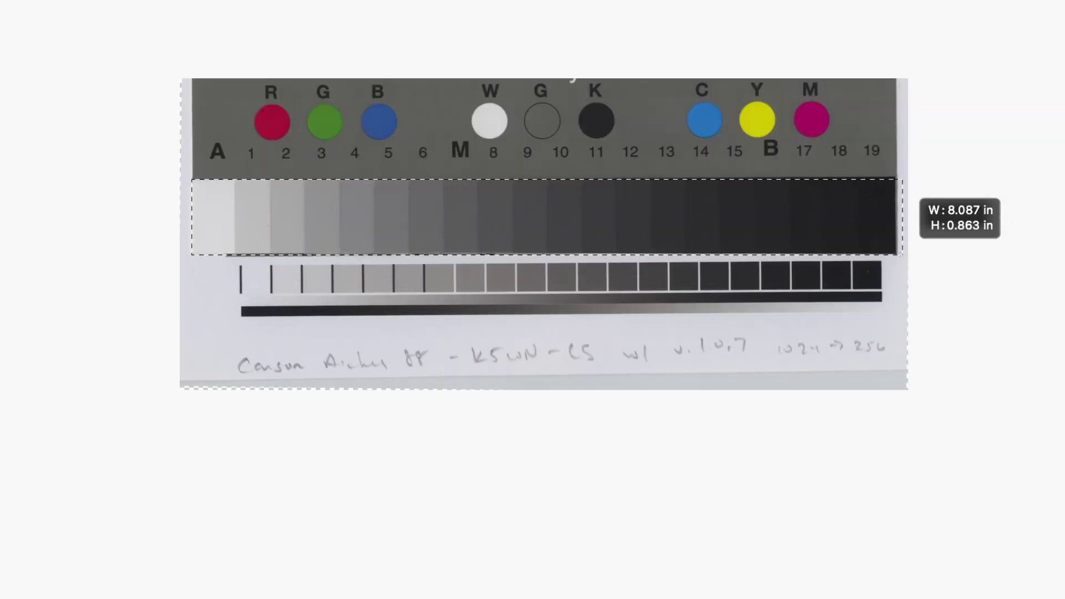
left_click_drag(897, 252, 896, 254)
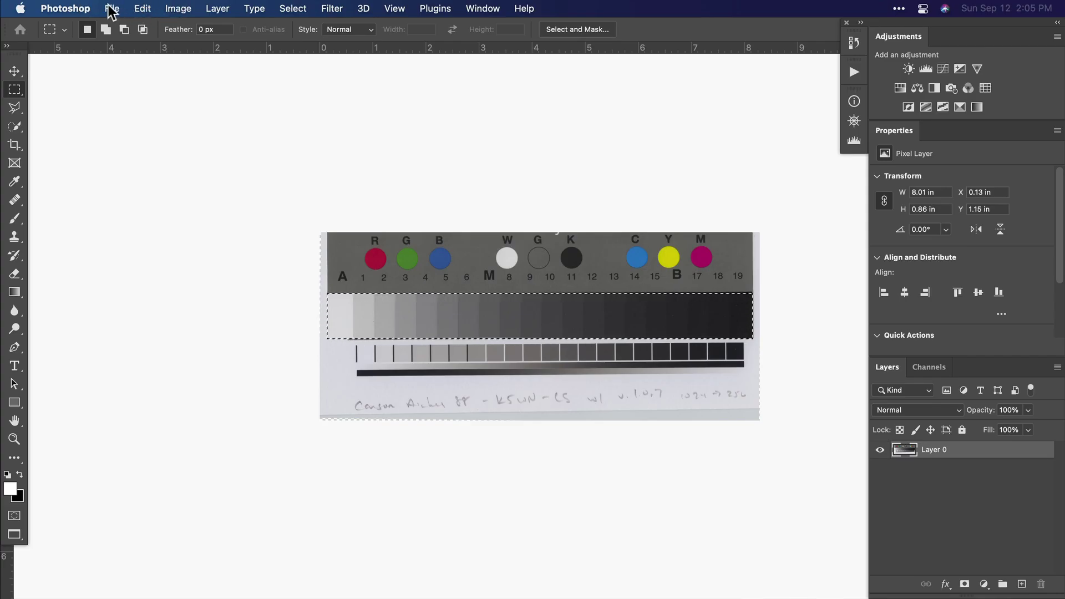
Run QTR StepWedge Tool with 20 steps and white Lab 97.1, calibrate, and continue
left_click(112, 8)
mouse_move(126, 314)
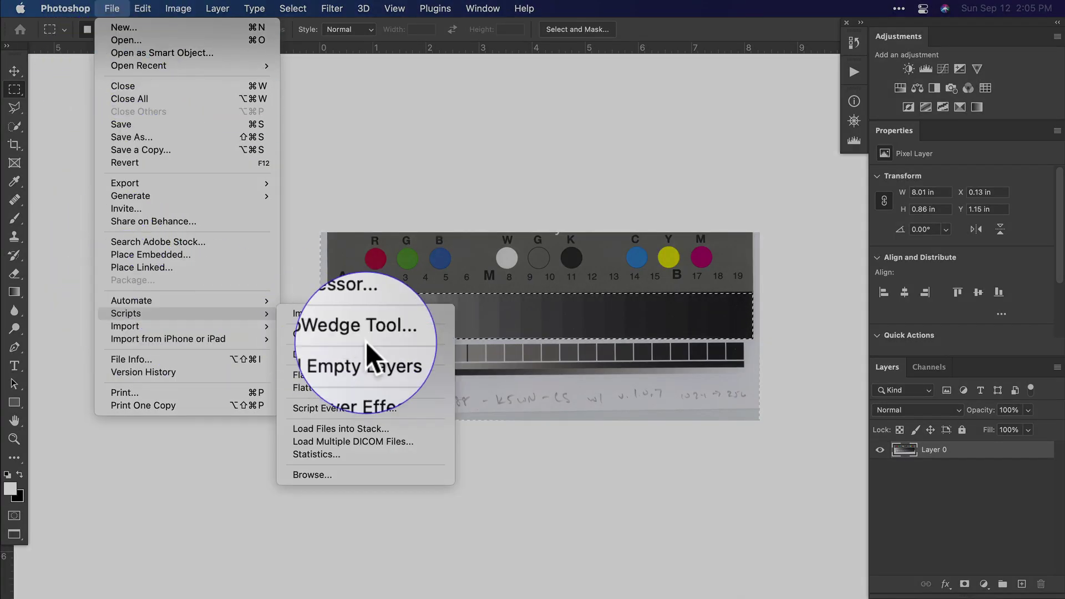
left_click(368, 334)
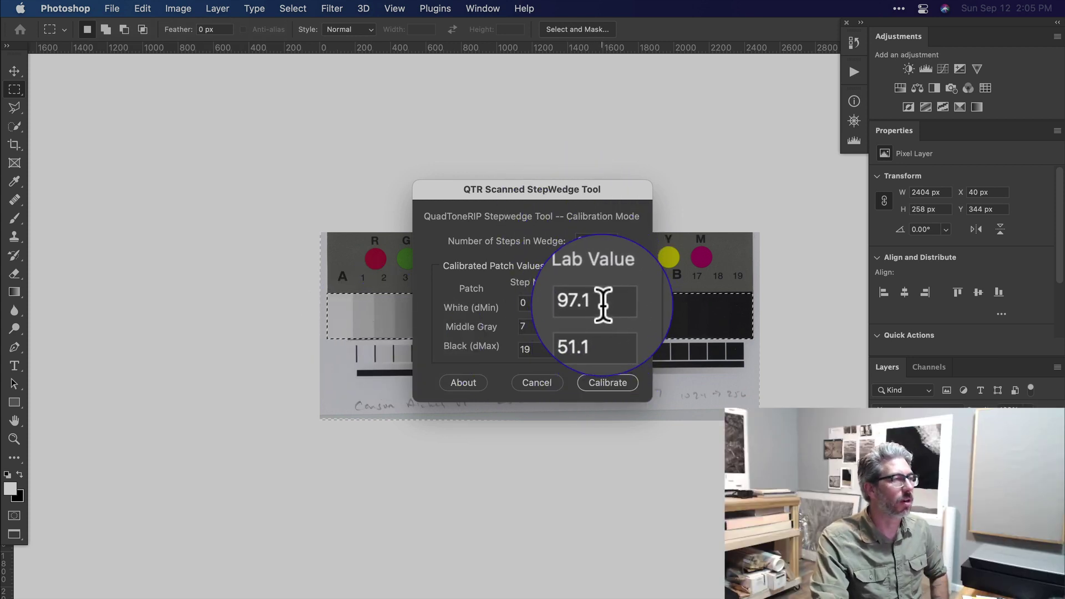
double_click(598, 305)
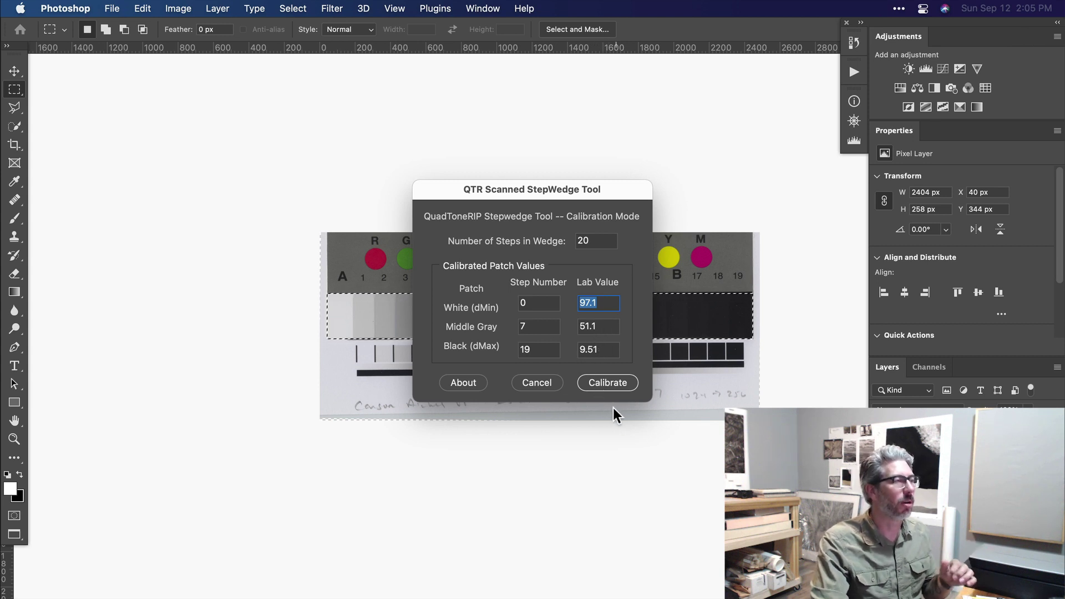
left_click(608, 385)
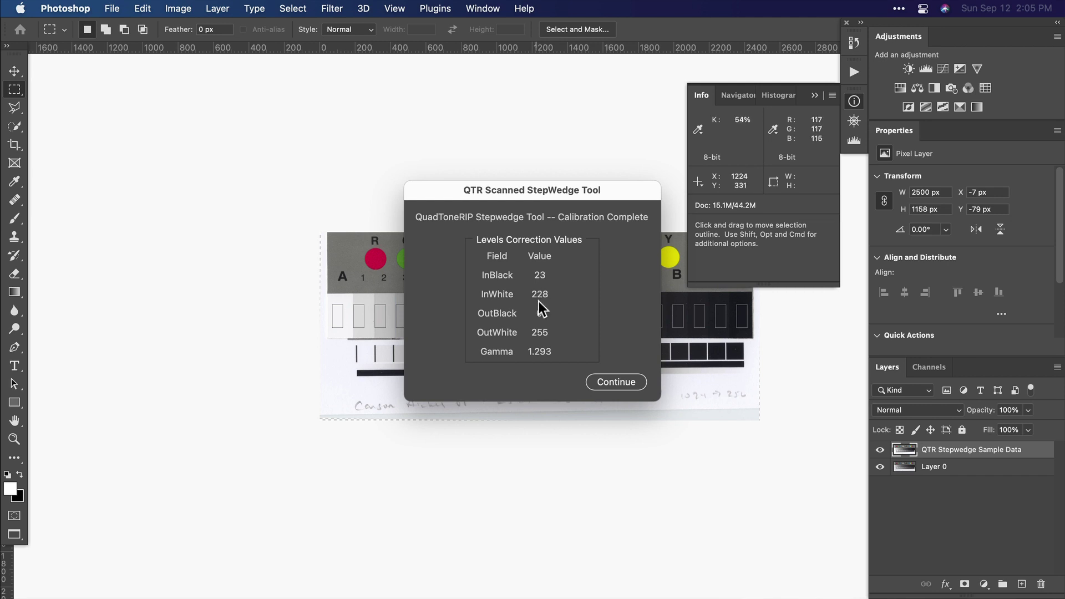
left_click(630, 385)
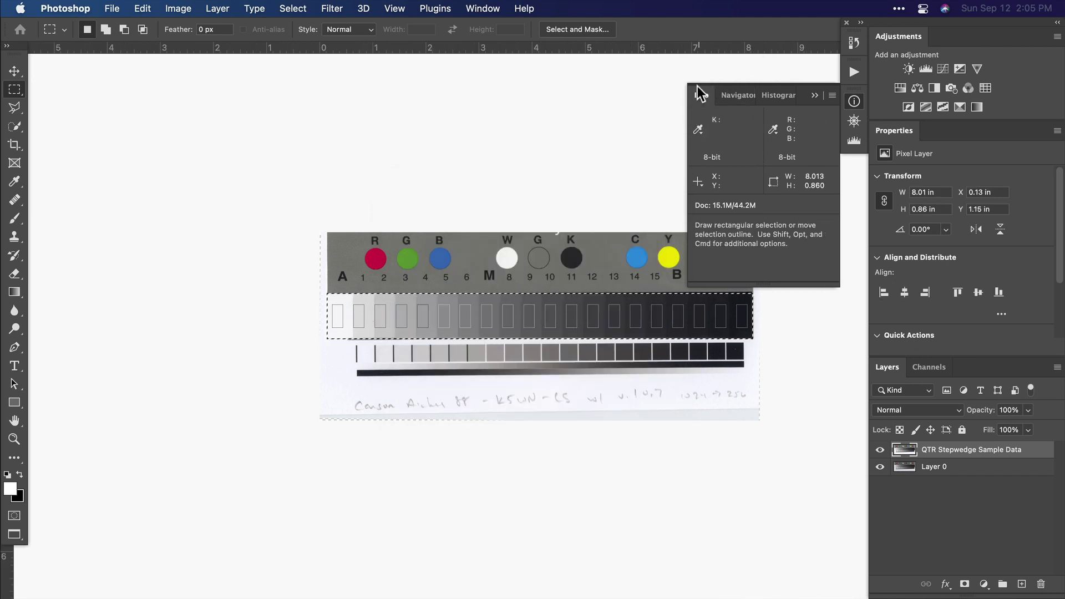
Collapse the Info panel
left_click(702, 95)
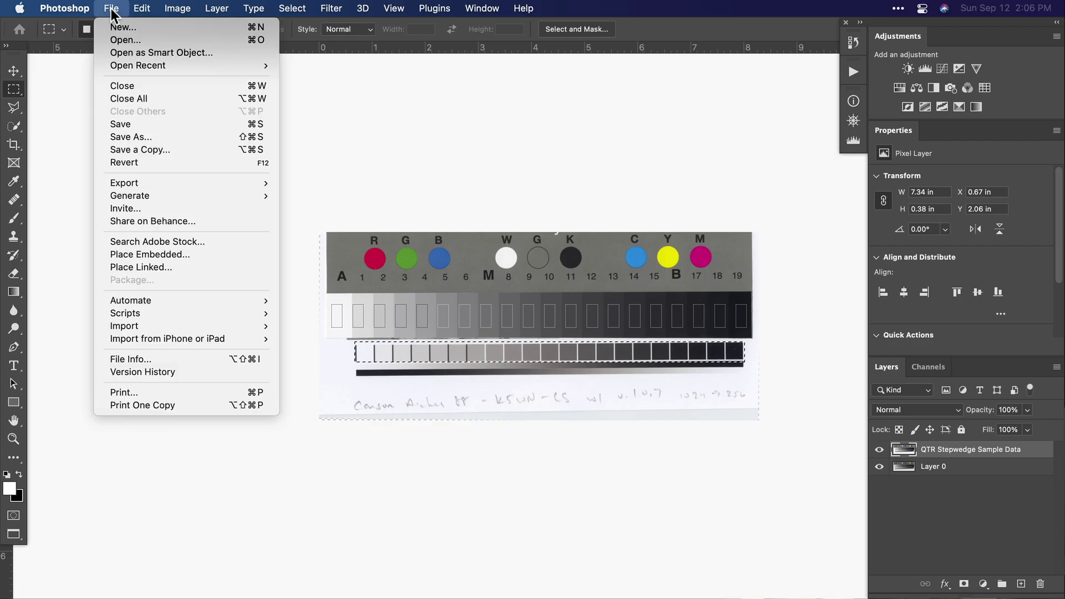
mouse_move(125, 313)
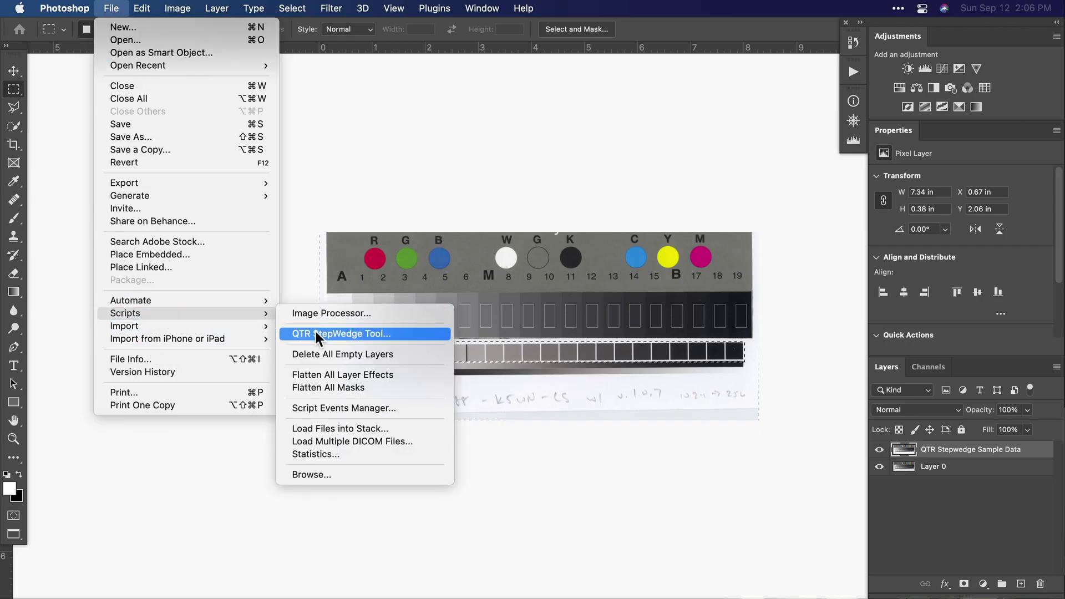
Rerun the QTR StepWedge Tool and read the 21 patch values from the selected strip
left_click(315, 333)
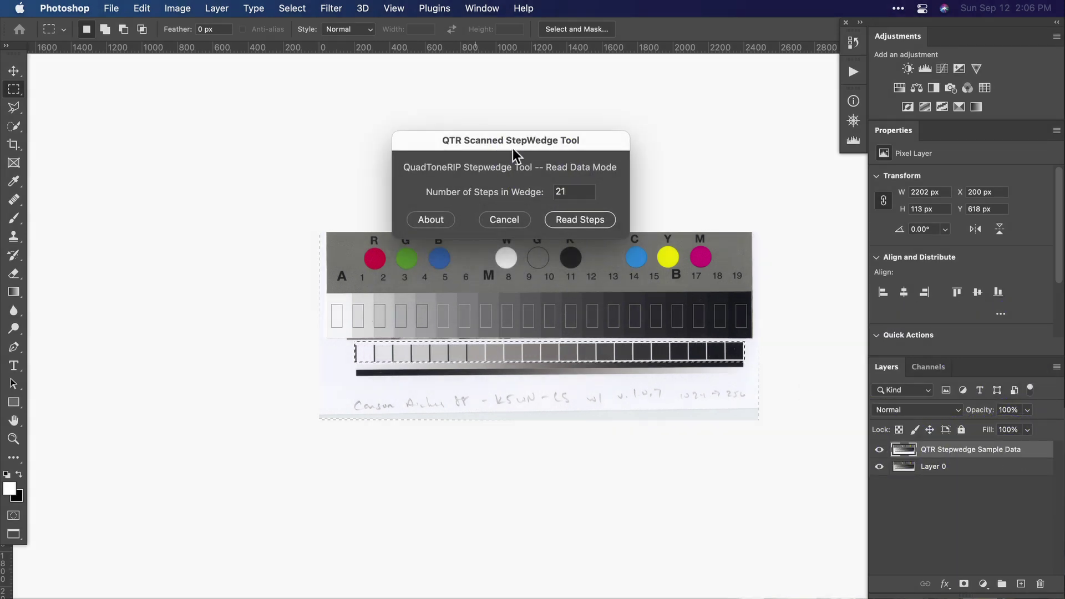
left_click(573, 219)
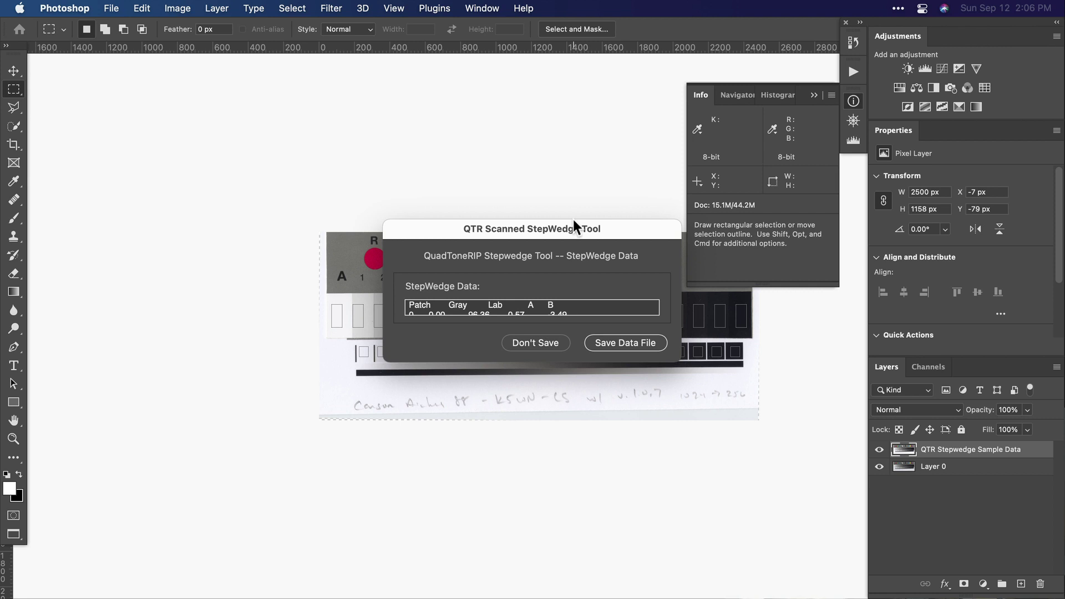
scroll(527, 310, "down", 3)
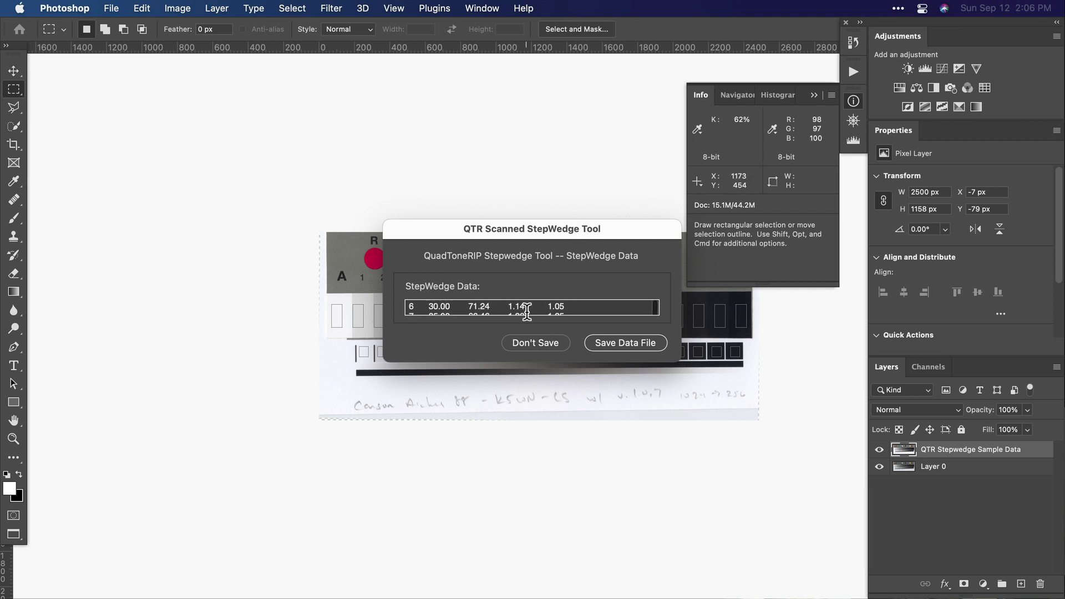
scroll(526, 311, "down", 3)
scroll(526, 311, "down", 5)
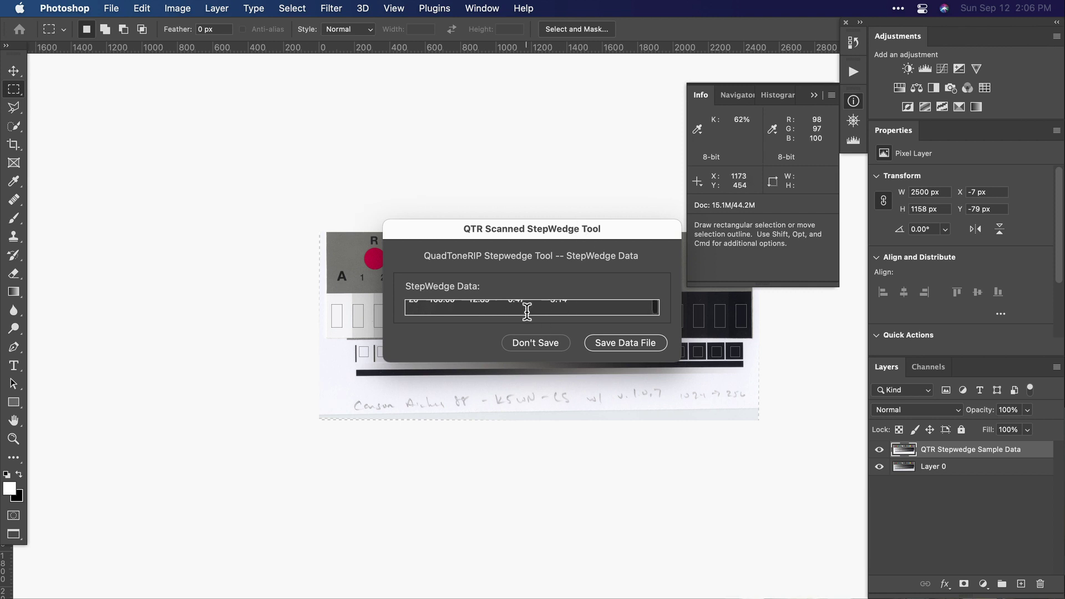
left_click(610, 344)
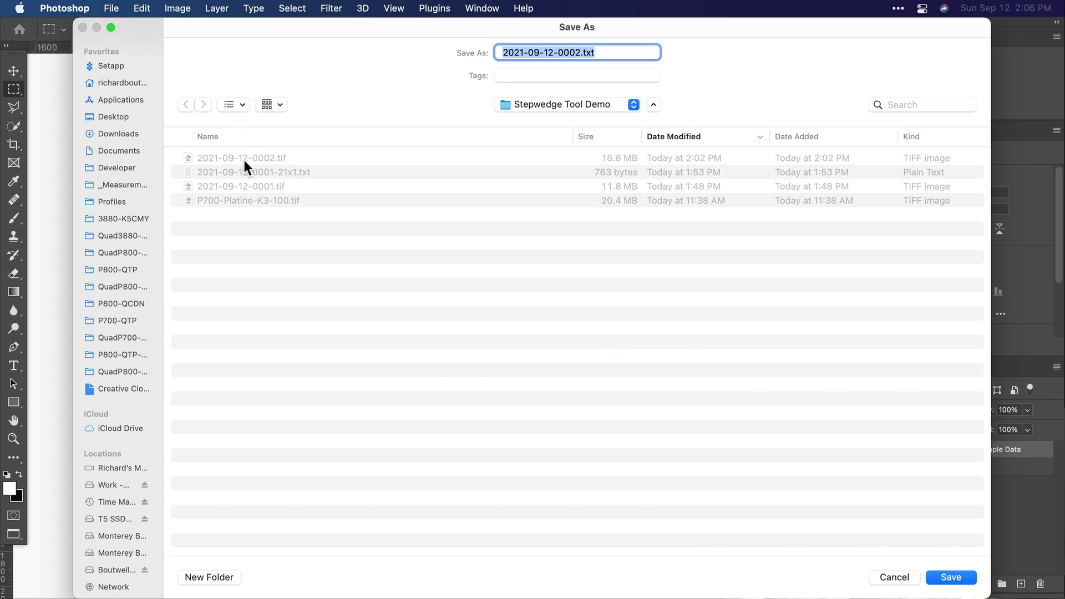
left_click(245, 162)
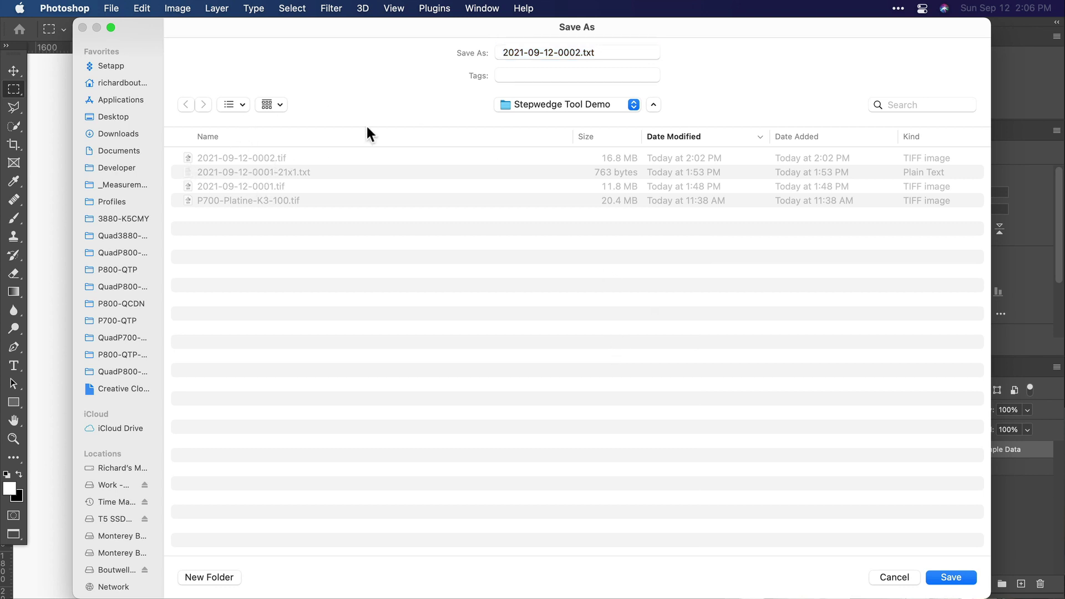
left_click(578, 53)
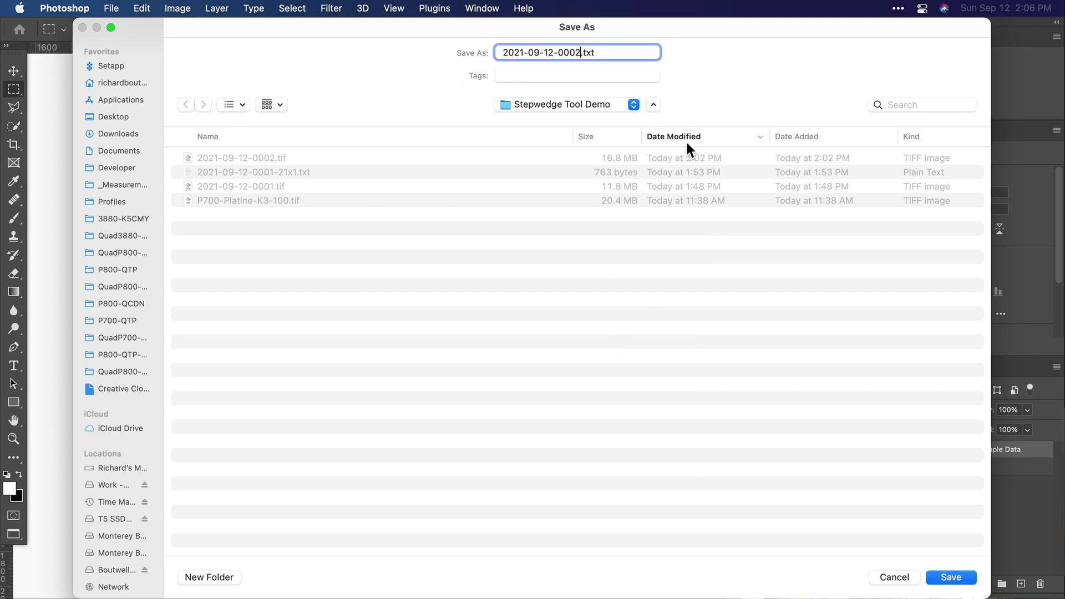
type("-")
type("21x1")
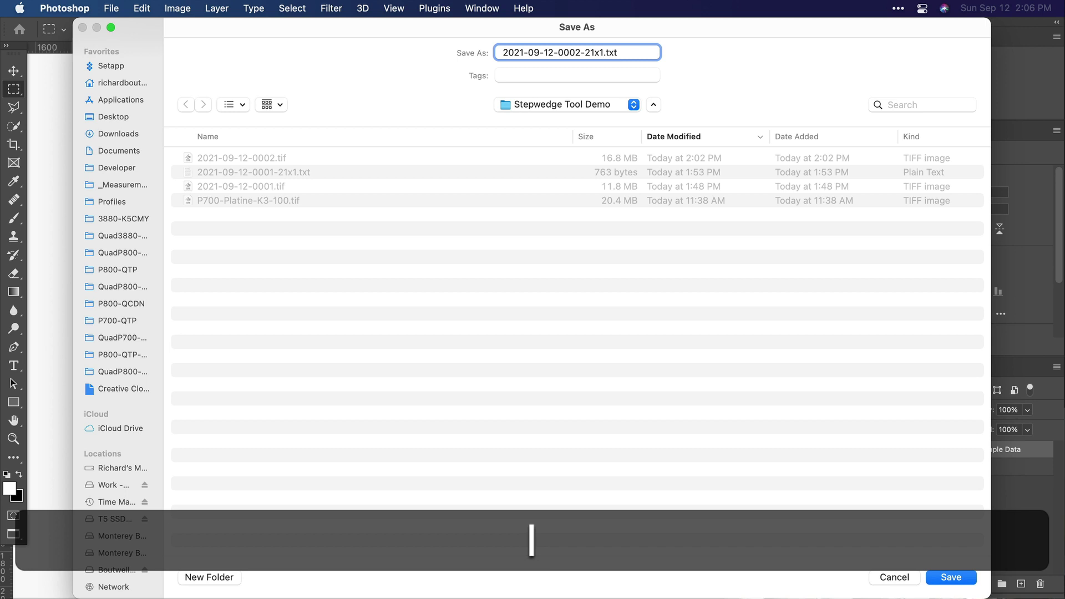
key("Return")
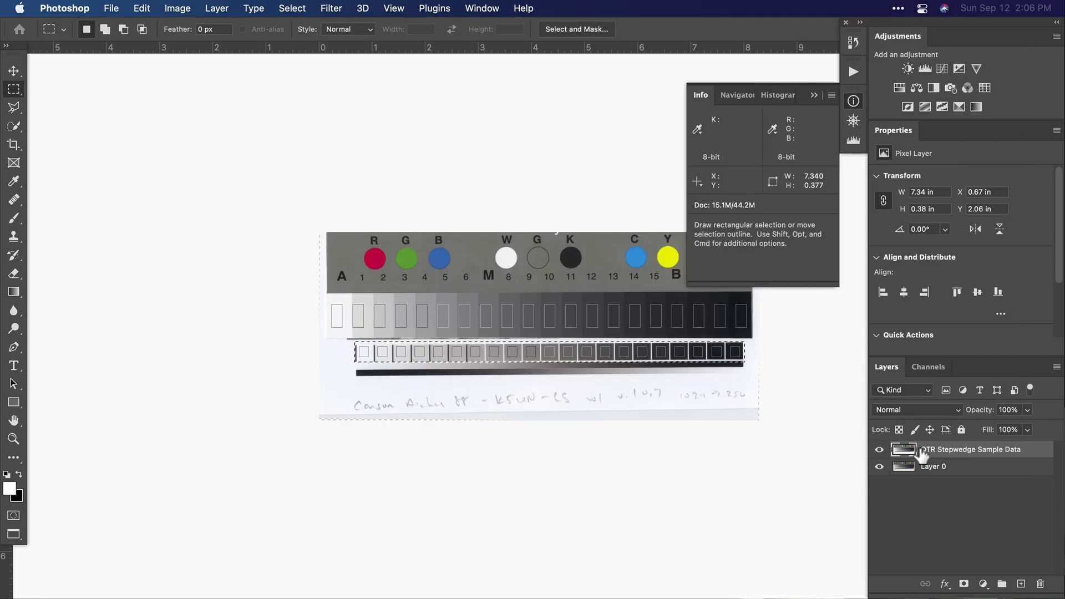
Save the scan as a TIFF with the default options and close the document
key("super")
key("super+s")
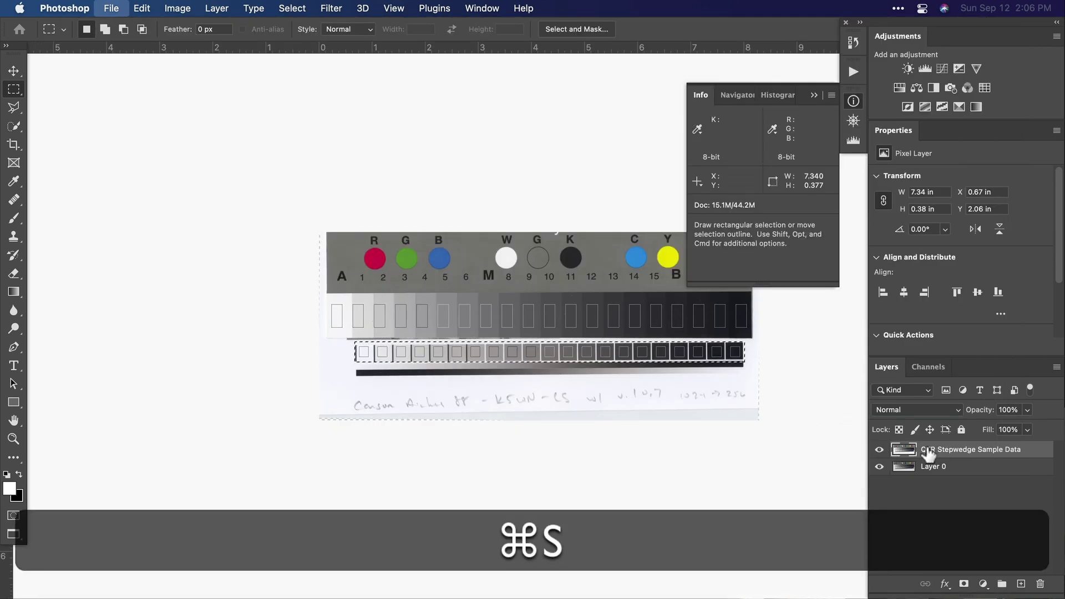
left_click(939, 408)
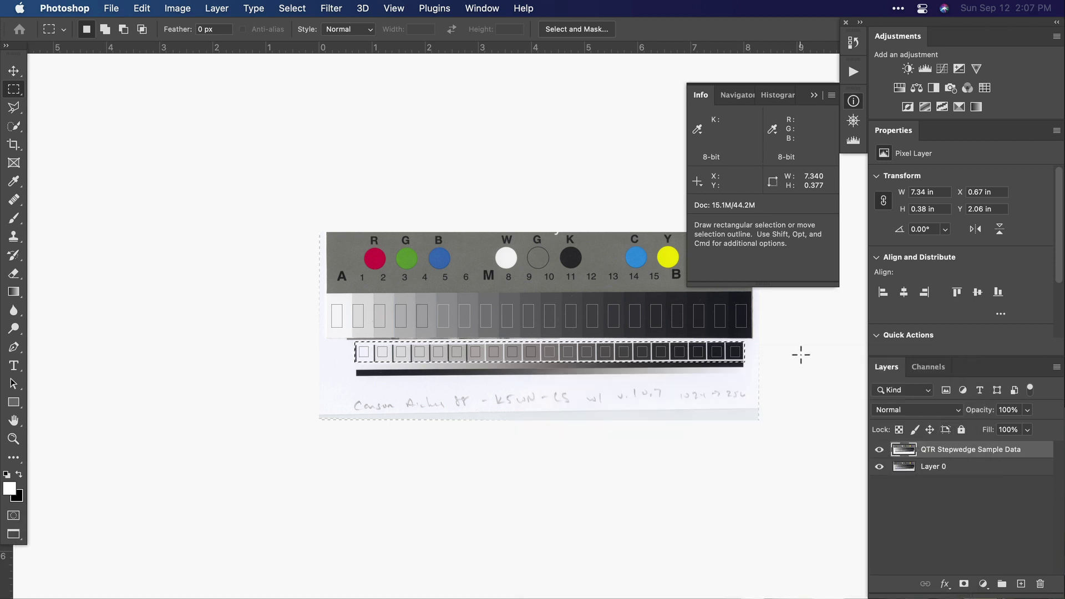
key("super+w")
left_click(823, 93)
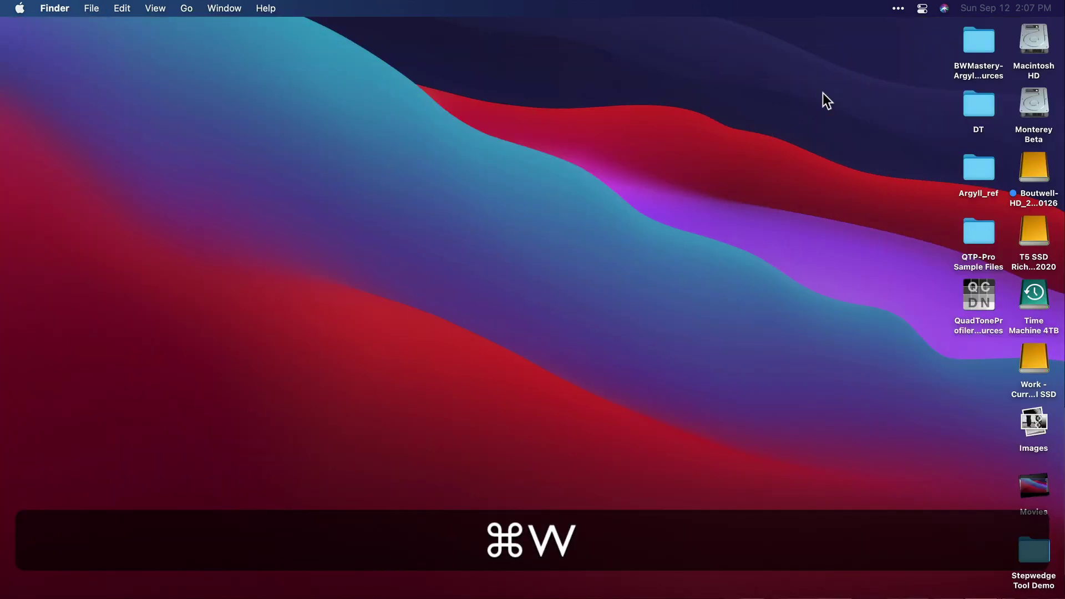
Quick Look the 21x1 text readings and TIFF scan in Stepwedge Tool Demo, then bring up QuadToneProfiler-Pro
double_click(1052, 554)
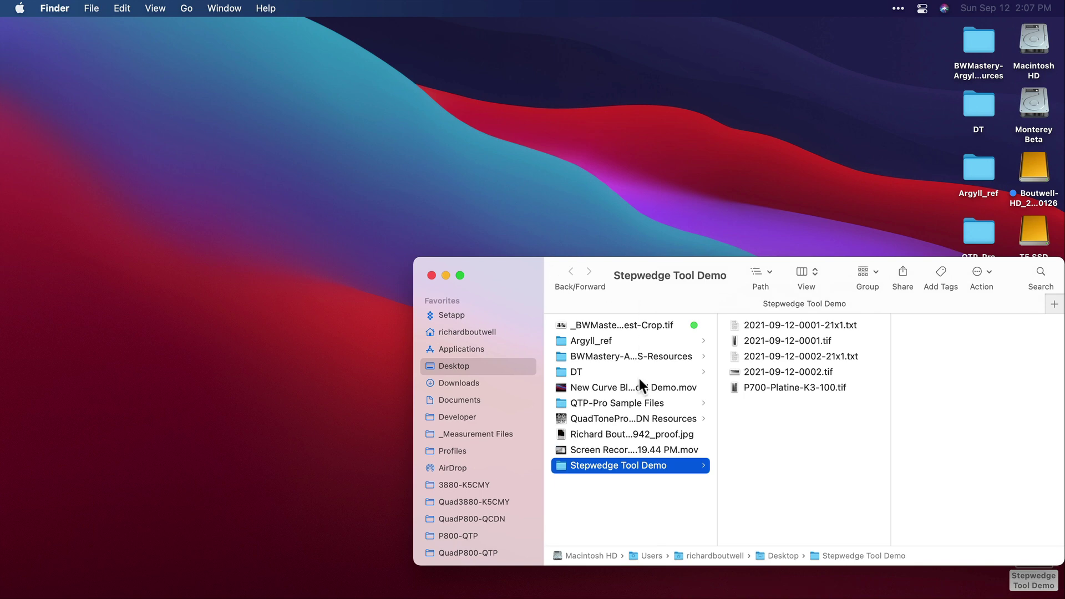
left_click(774, 320)
key("space")
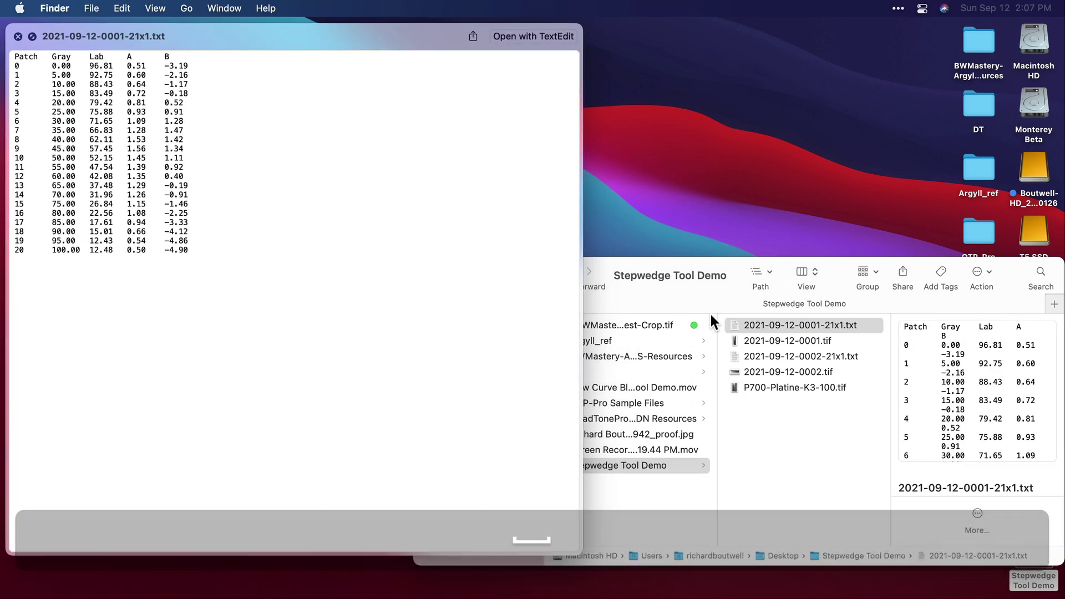
key("Down")
key("Down")
key("Down")
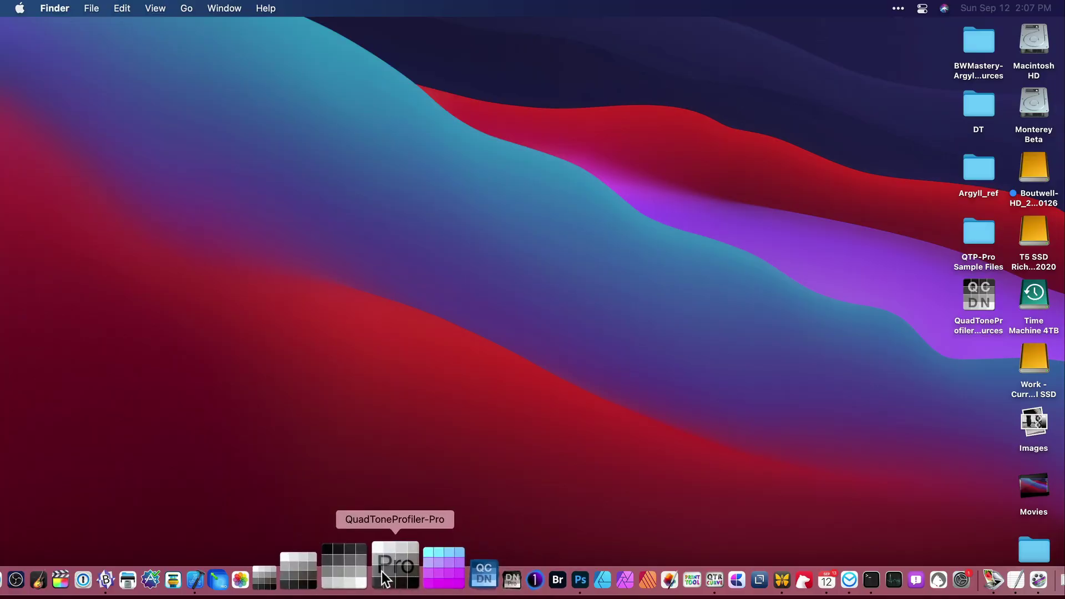
left_click(385, 570)
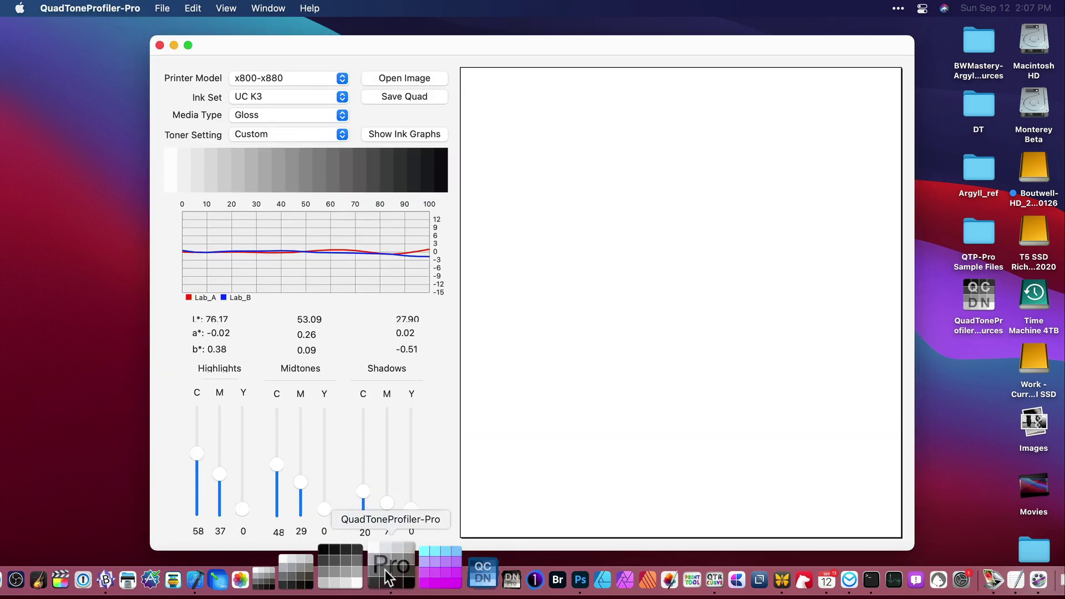
Open the Gray Curve Linearization window and close the main profiler window
key("super+2")
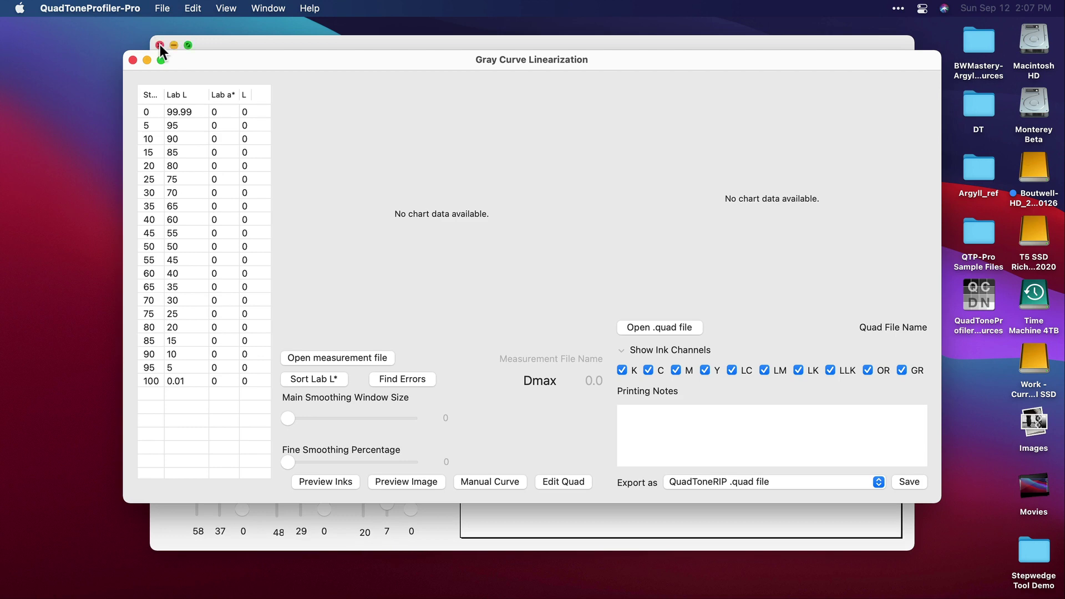
left_click(160, 43)
key("super+Tab")
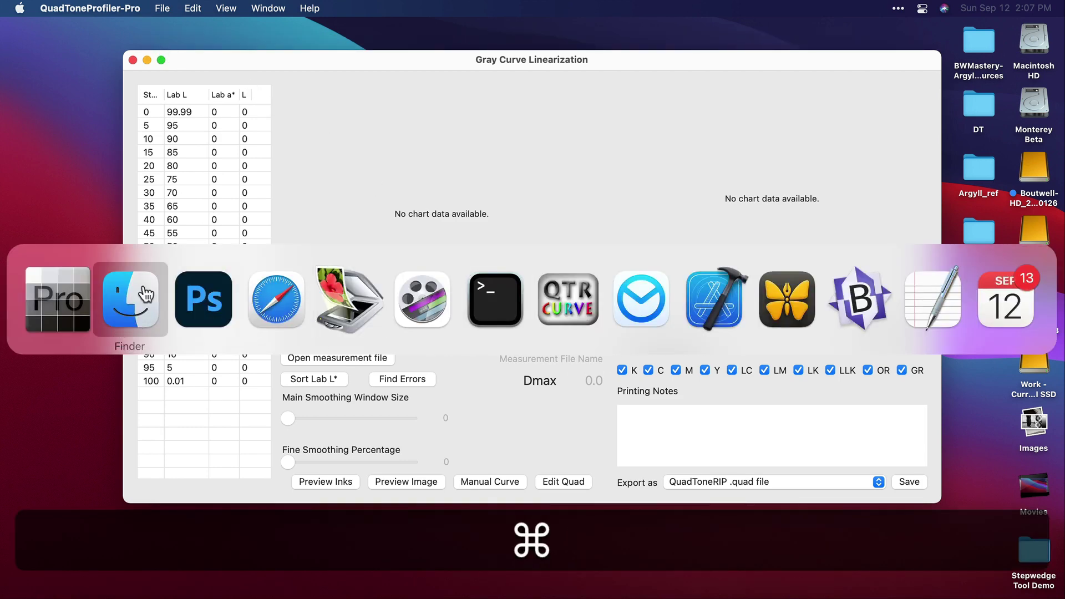
key("Escape")
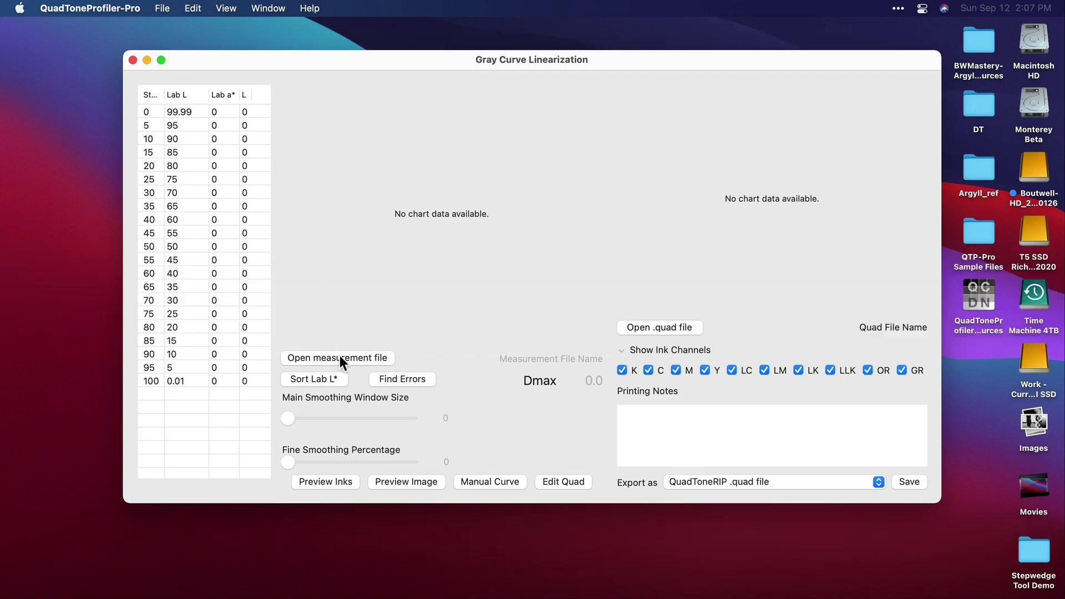
left_click(337, 358)
left_click(535, 65)
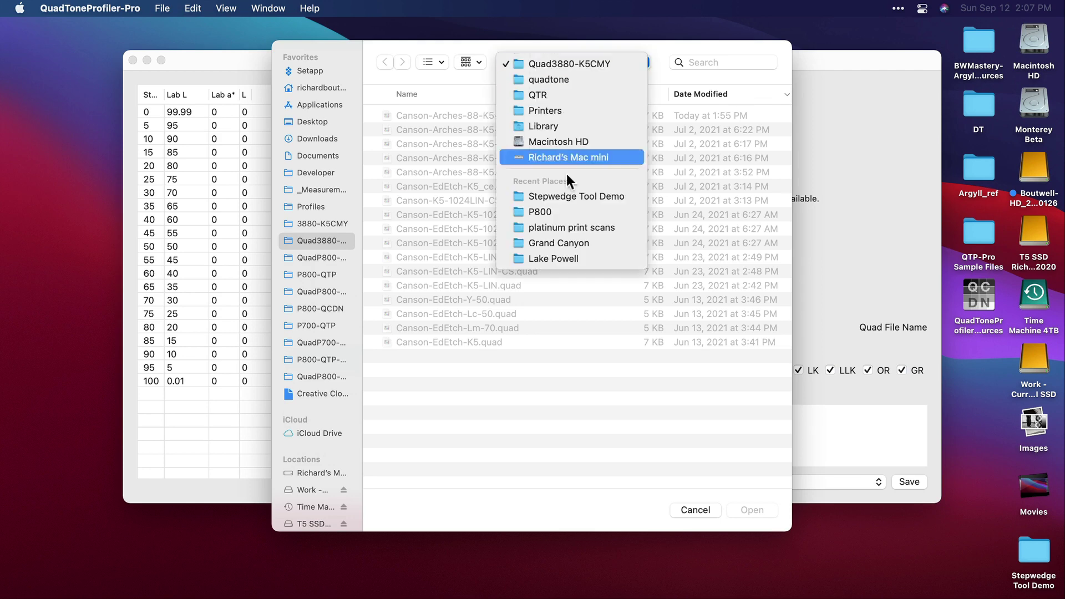
left_click(543, 167)
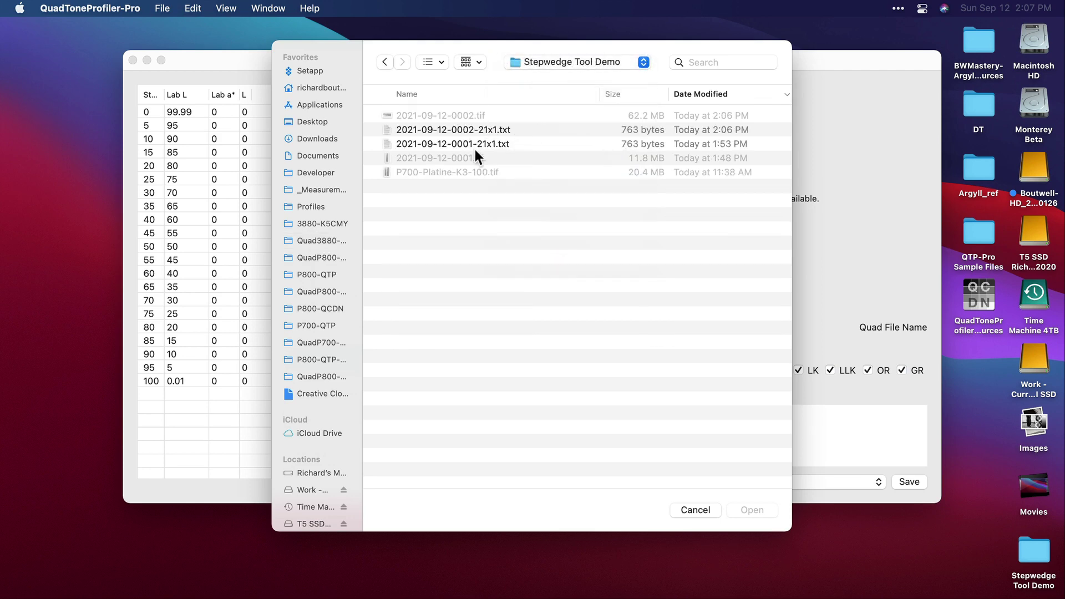
key("Down")
left_click(749, 509)
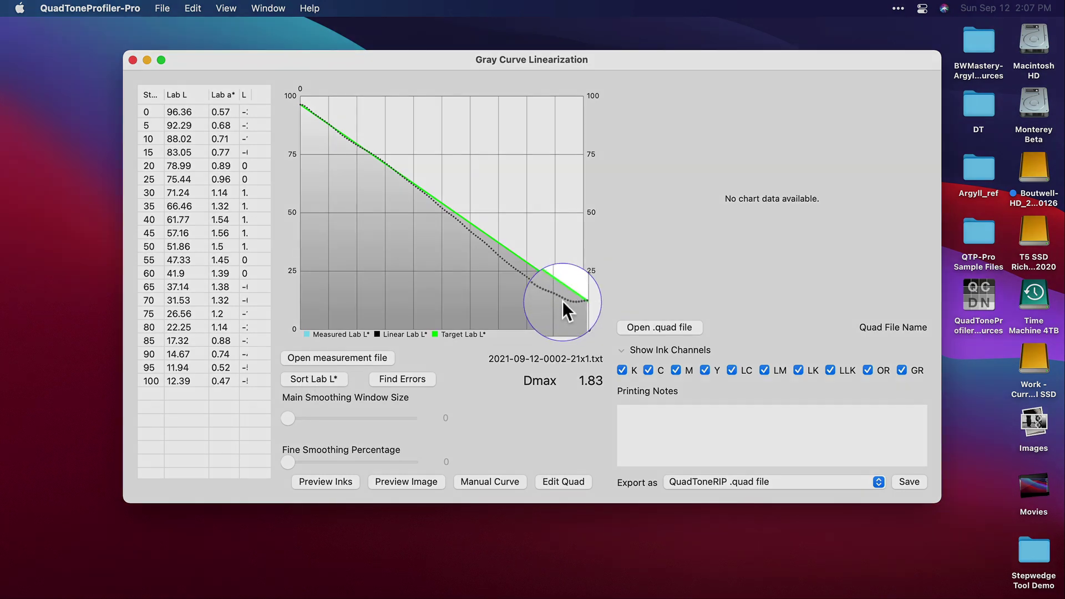
Correct step 100's Lab L to 11.39, with main smoothing window 35 and fine smoothing 26.803
left_click(316, 417)
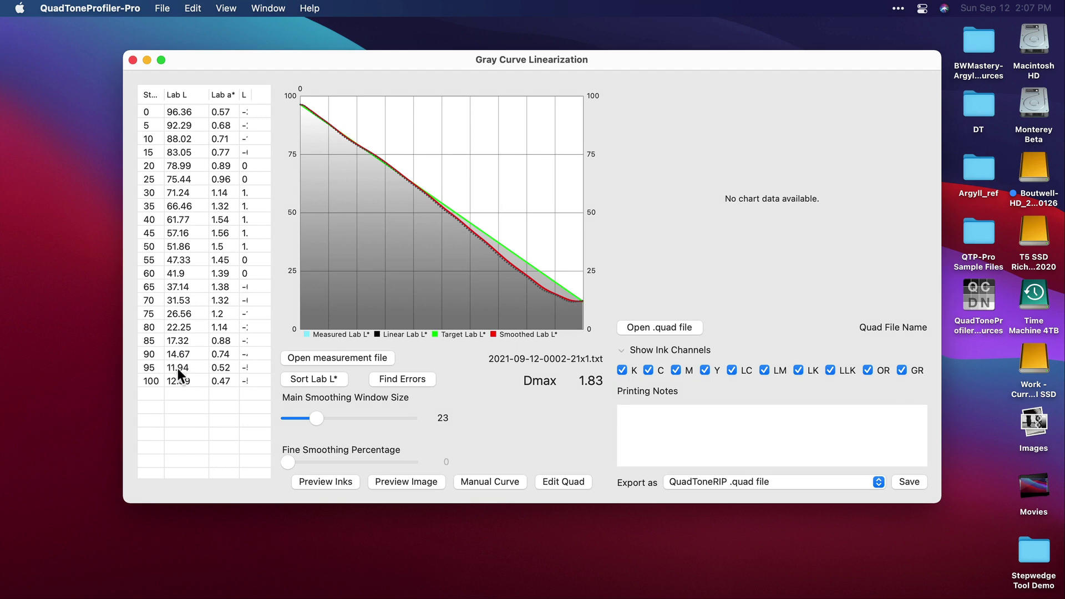
left_click(177, 368)
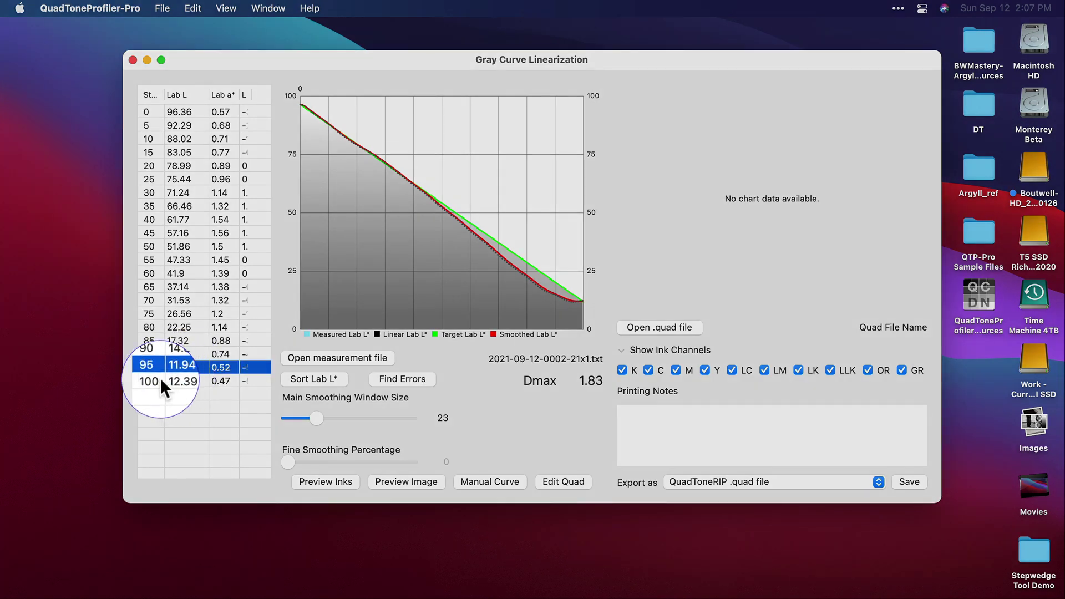
double_click(177, 381)
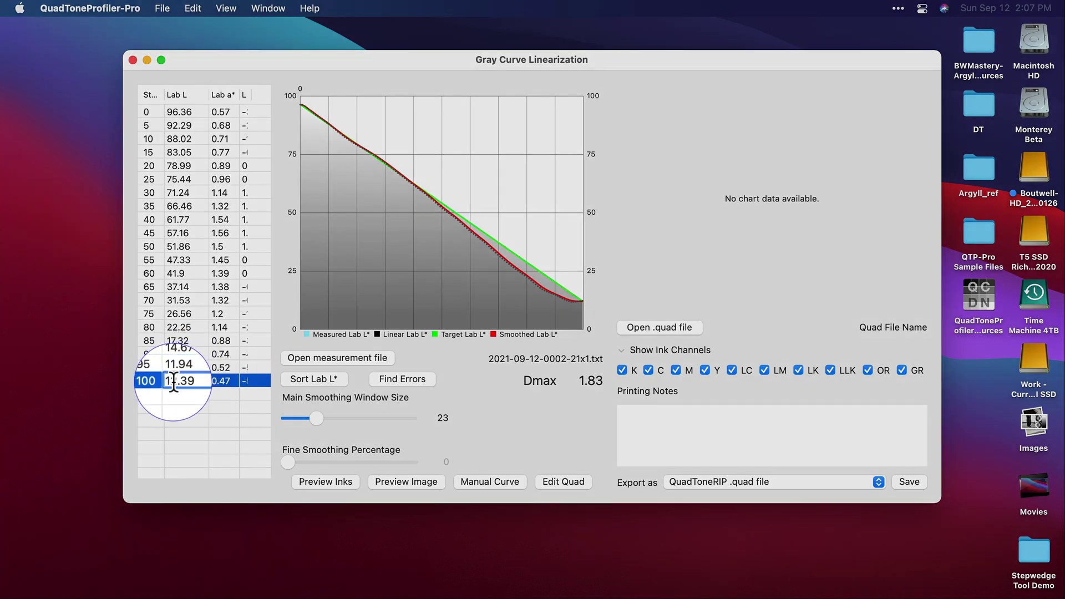
key("Right")
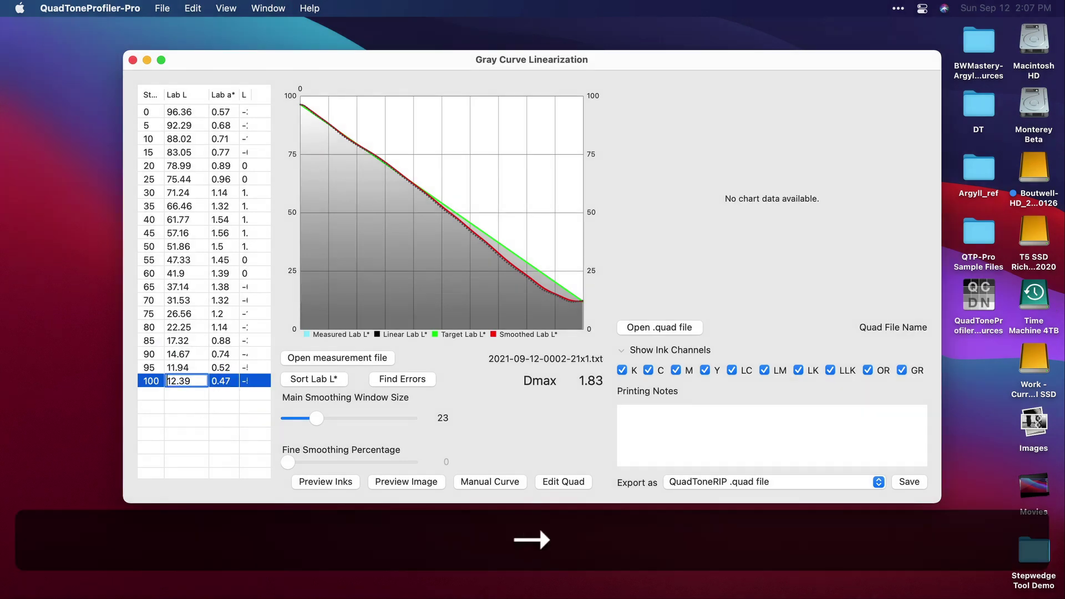
key("shift+Right")
type("1")
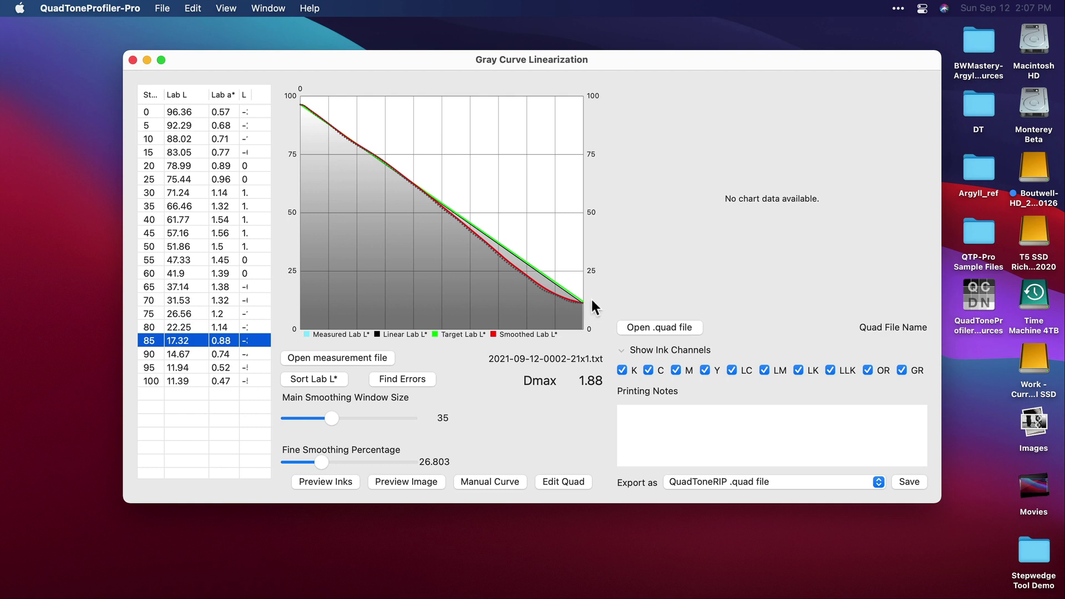
left_click(162, 379)
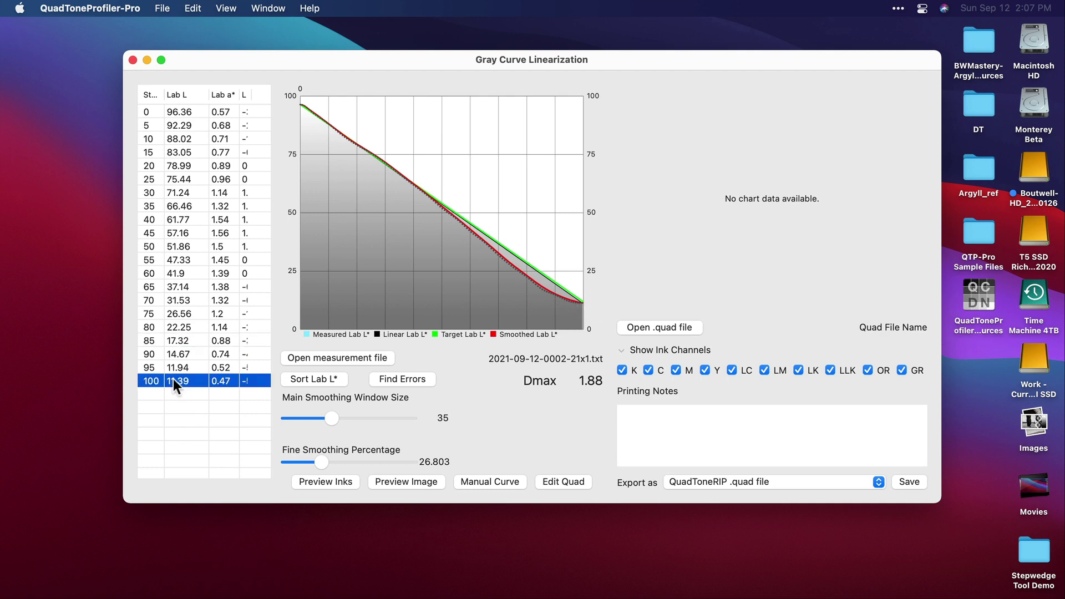
left_click(175, 368)
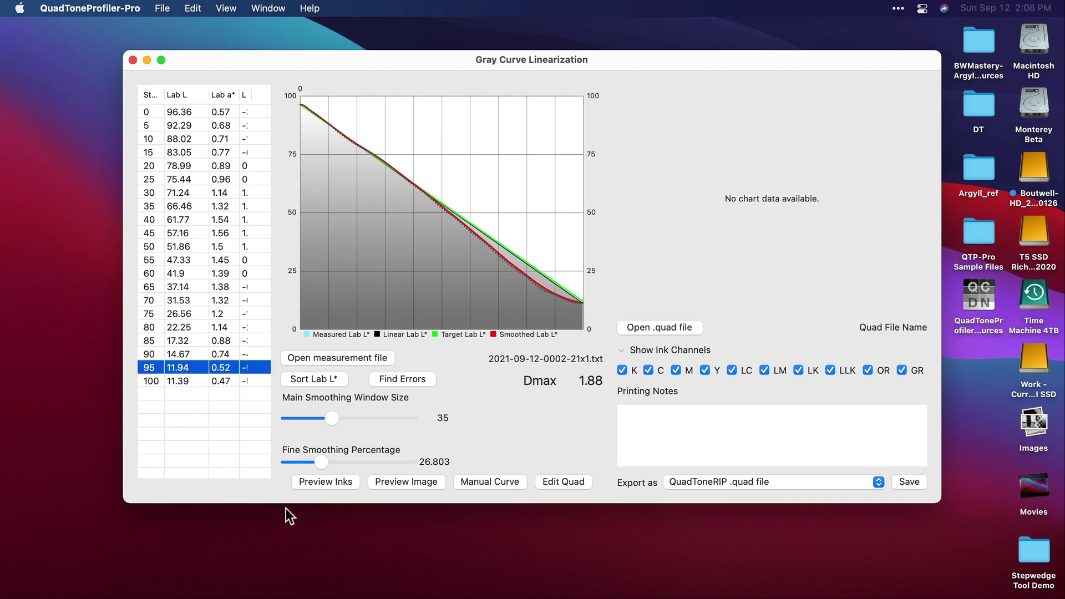
Load the ink curves from Canson-Arches-88-K5-CS.quad
left_click(659, 328)
left_click(463, 121)
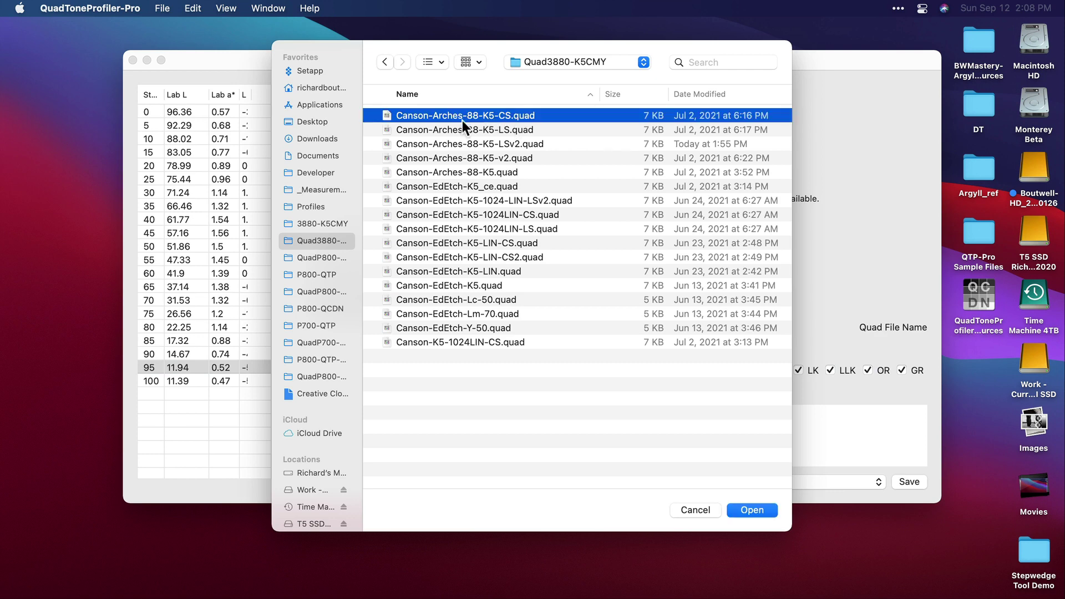
left_click(741, 508)
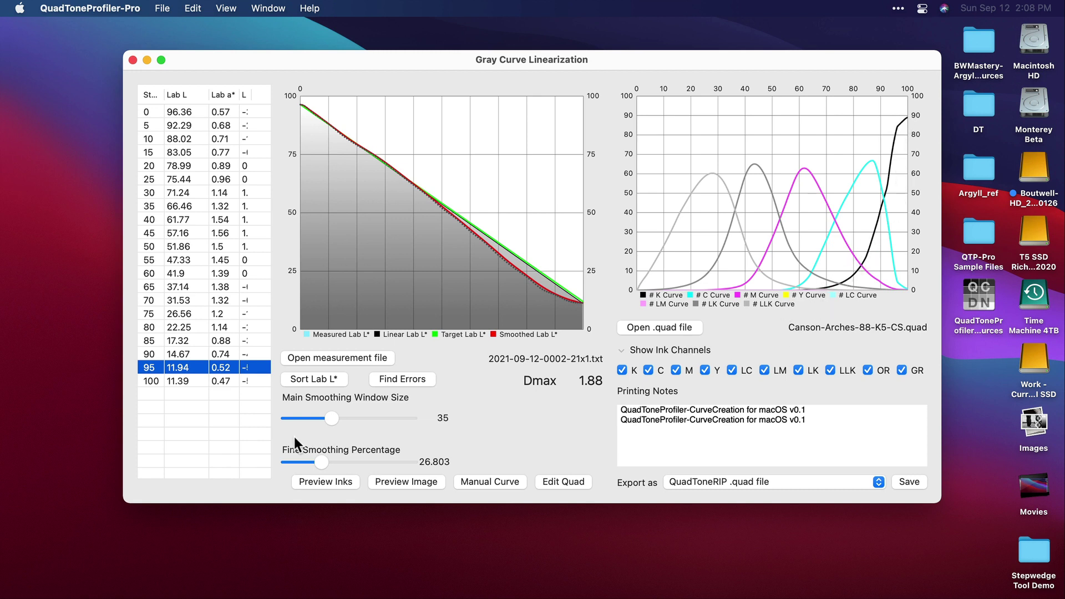
Lower fine smoothing to 23.855 and delete the duplicate Printing Notes line
left_click_drag(329, 416, 316, 421)
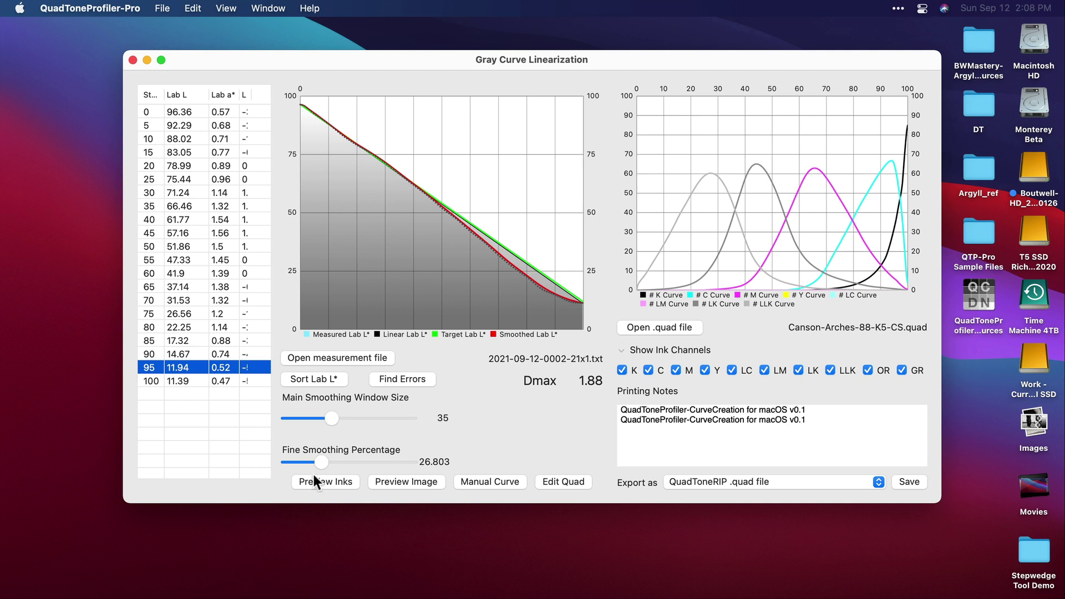
left_click_drag(322, 462, 317, 462)
left_click(184, 286)
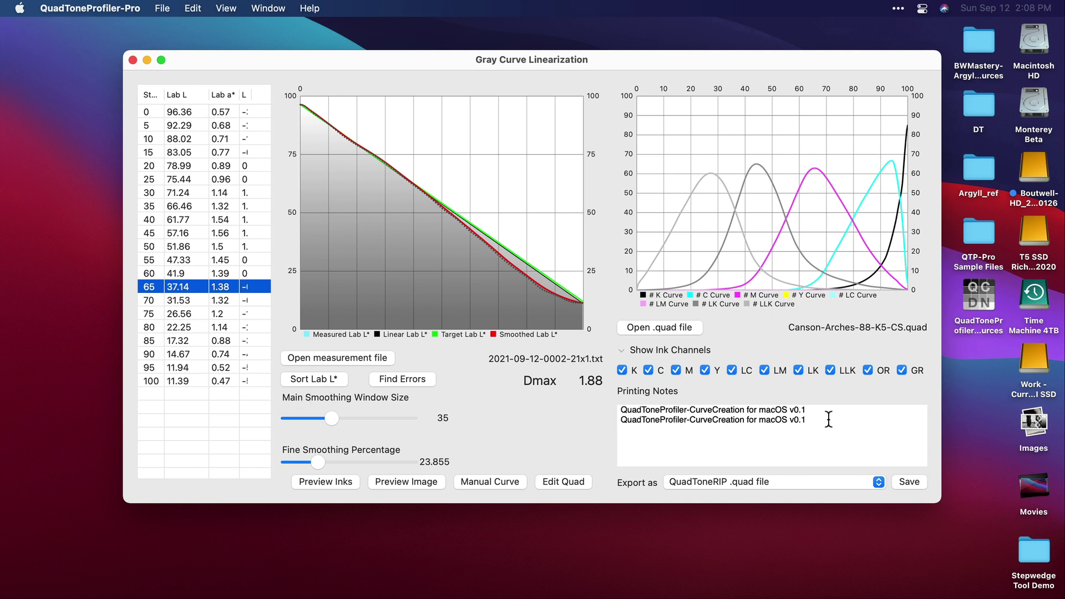
left_click_drag(828, 419, 562, 414)
key("BackSpace")
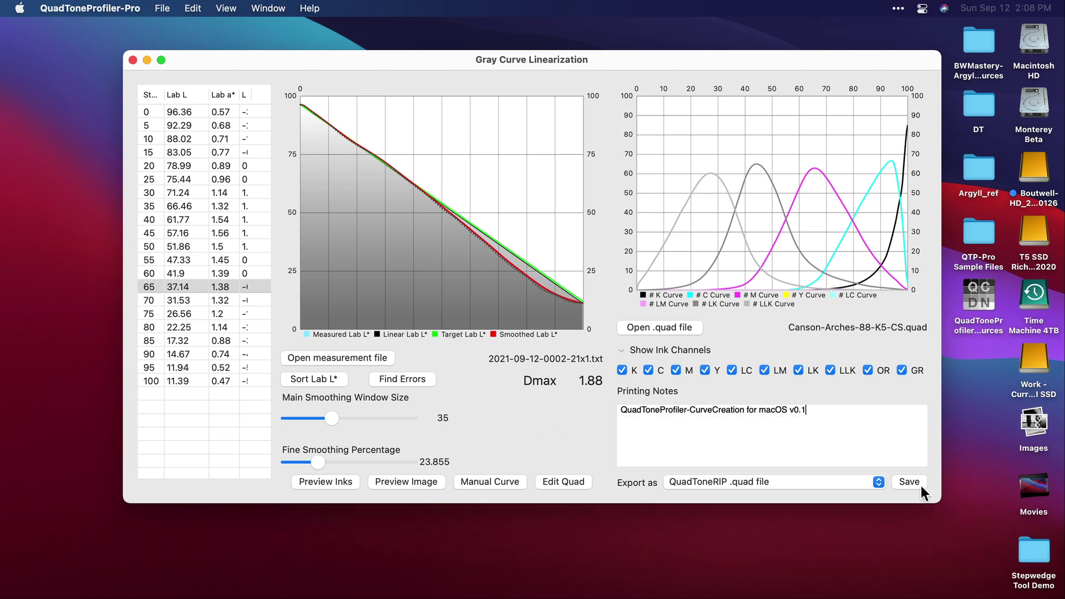
Save the curve as Canson-Arches-88-K5-LSv2.quad, replacing the existing file
left_click(915, 482)
left_click(471, 241)
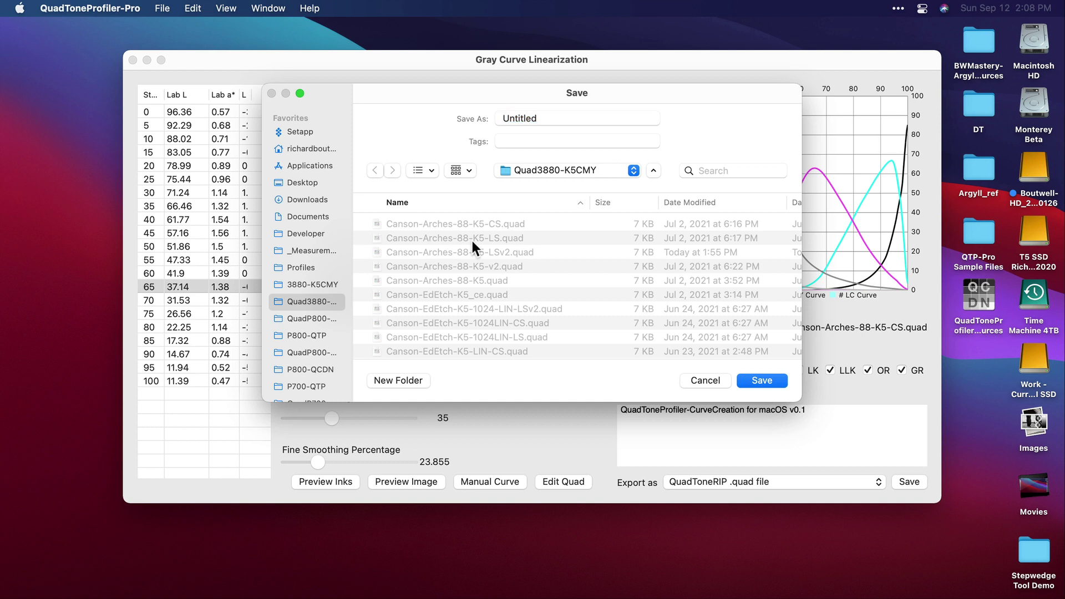
left_click(630, 117)
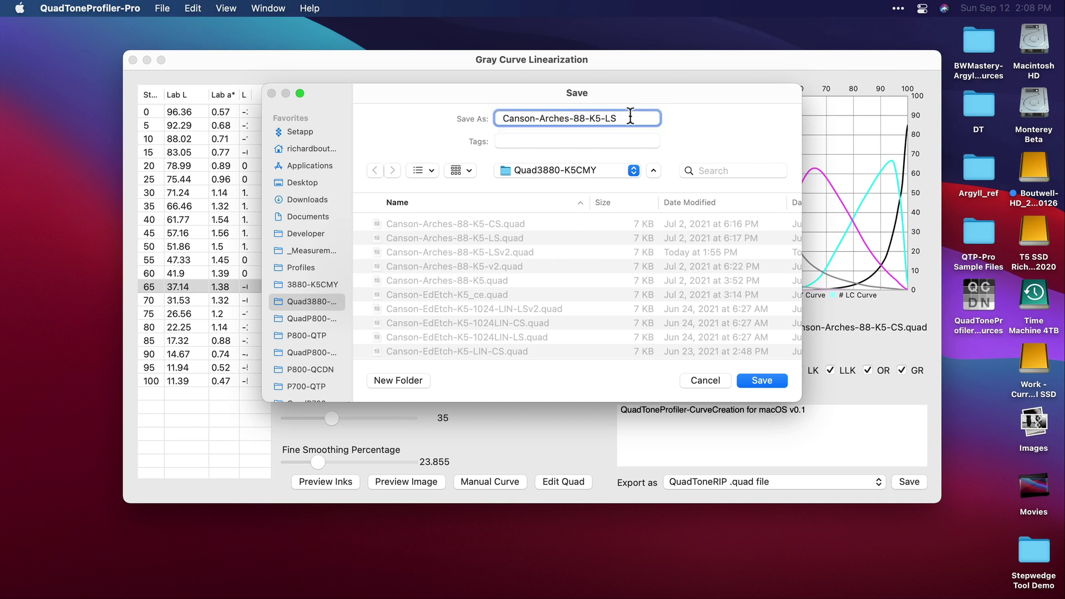
type("v3")
left_click(514, 251)
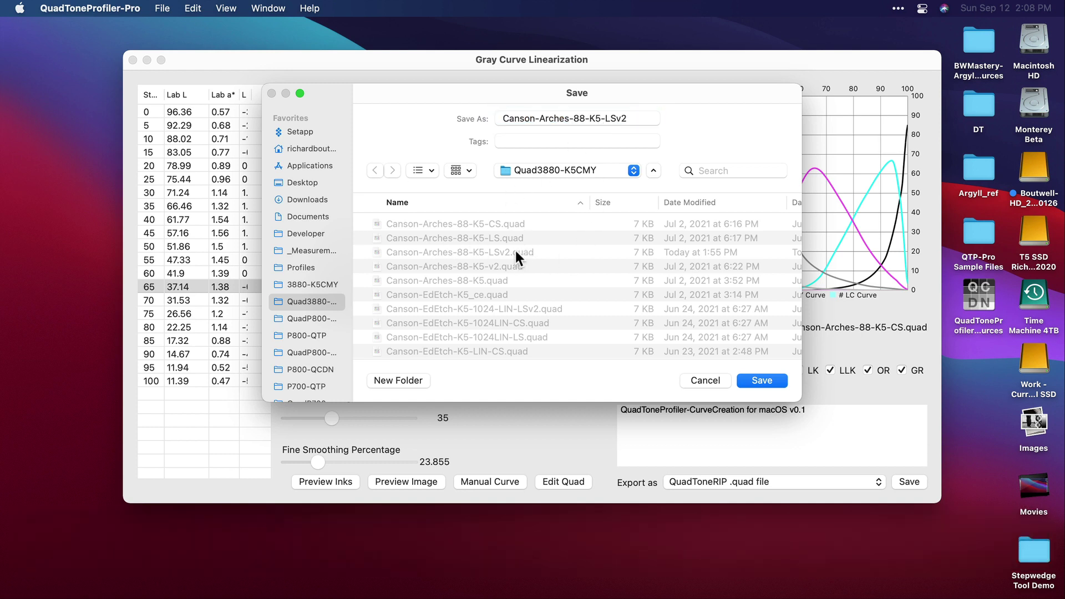
left_click(756, 380)
left_click(570, 329)
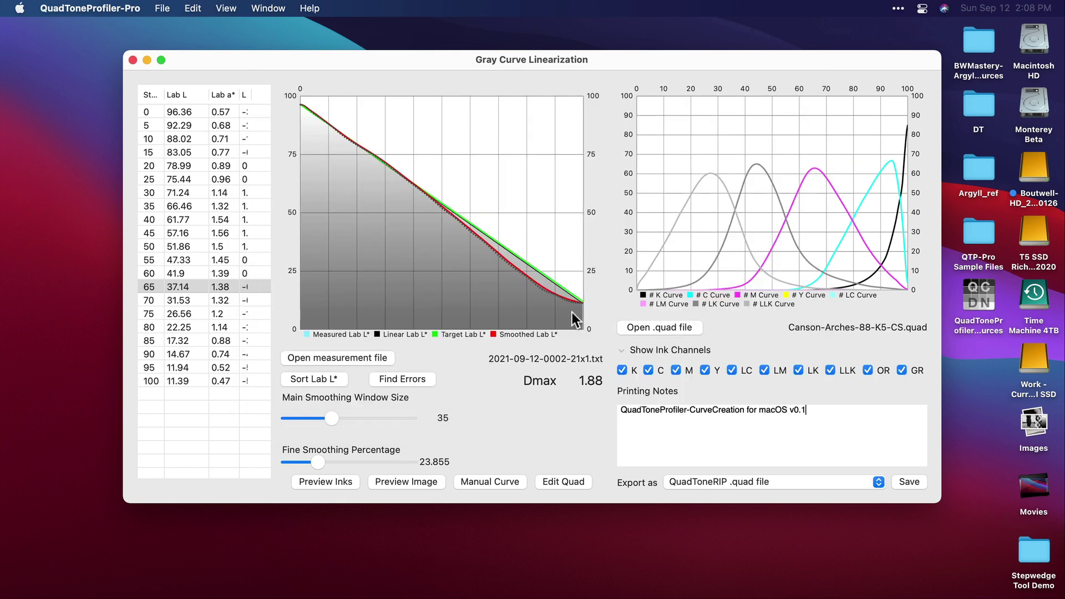
Switch to Finder and open the 3880-K5CMY folder in a new window
key("super+Tab")
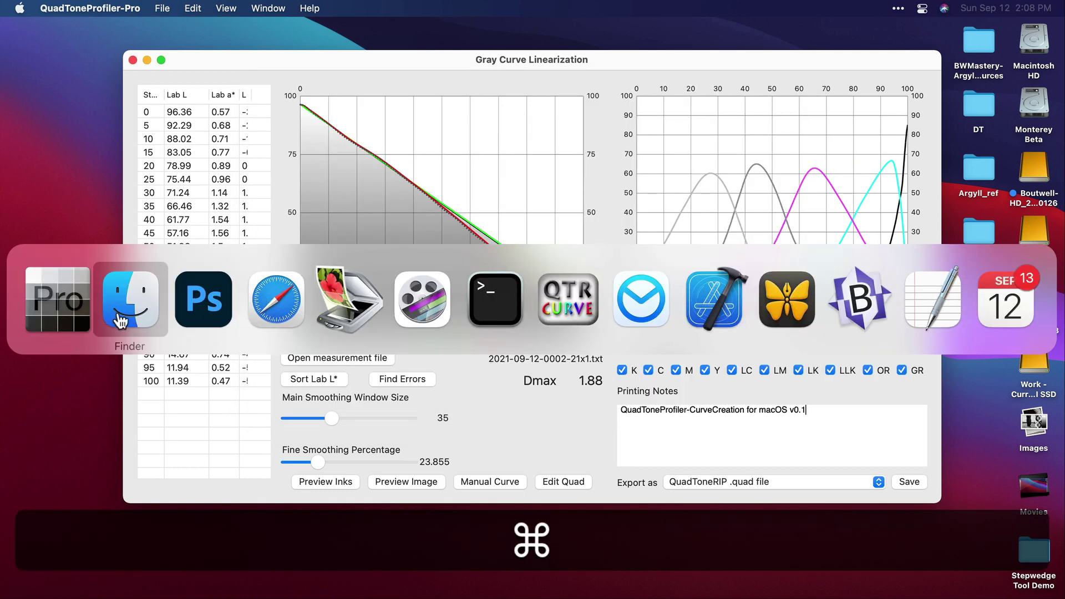
left_click(117, 320)
key("super+n")
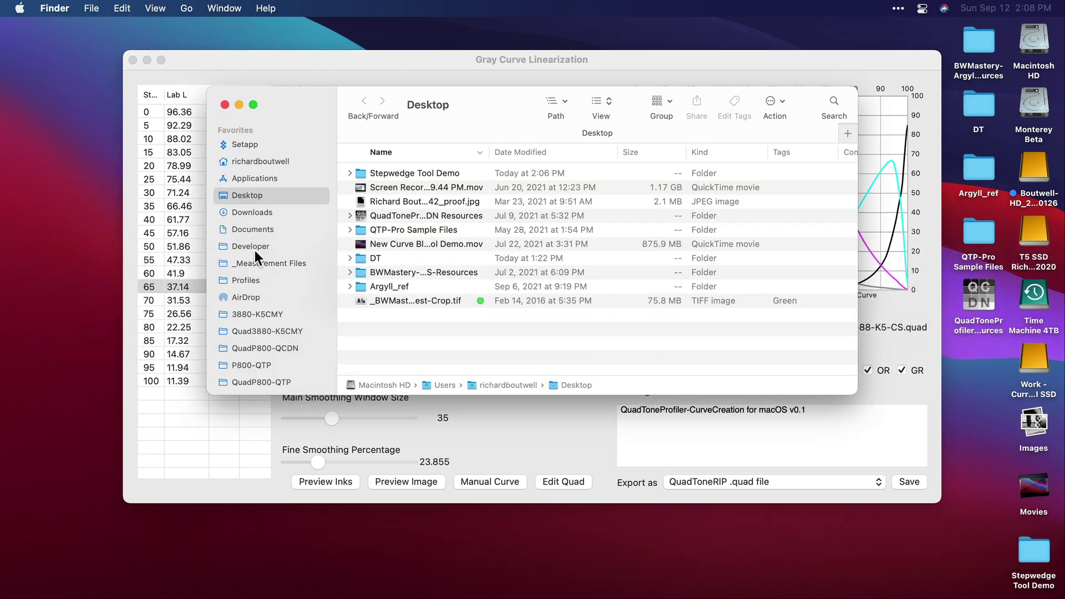
left_click(264, 316)
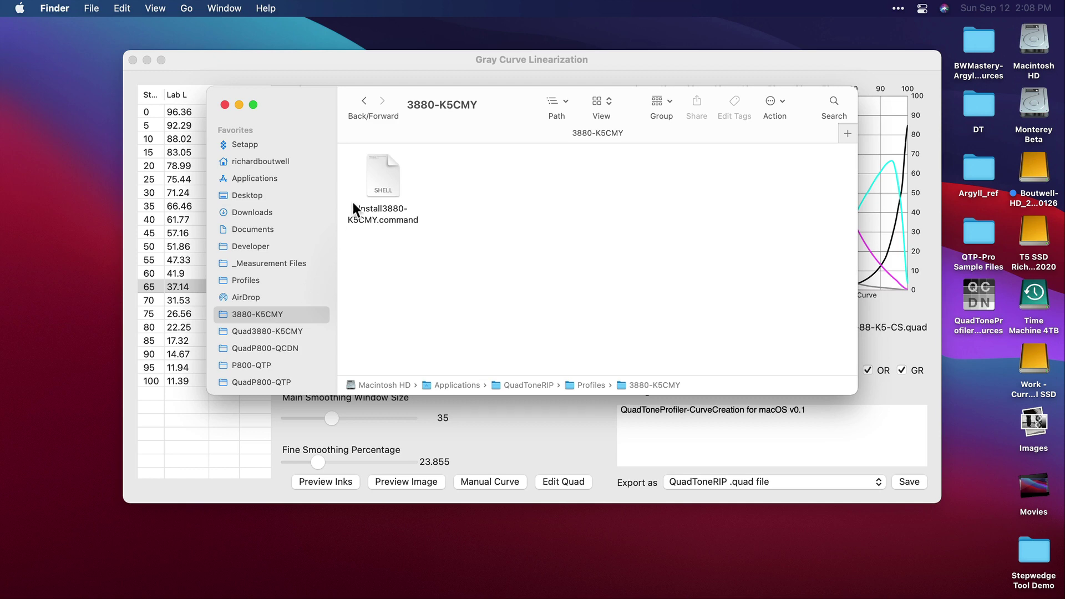
Run Install3880-K5CMY.command, confirm Canson-Arches-88-K5-LSv2 was installed, and close Terminal
double_click(371, 181)
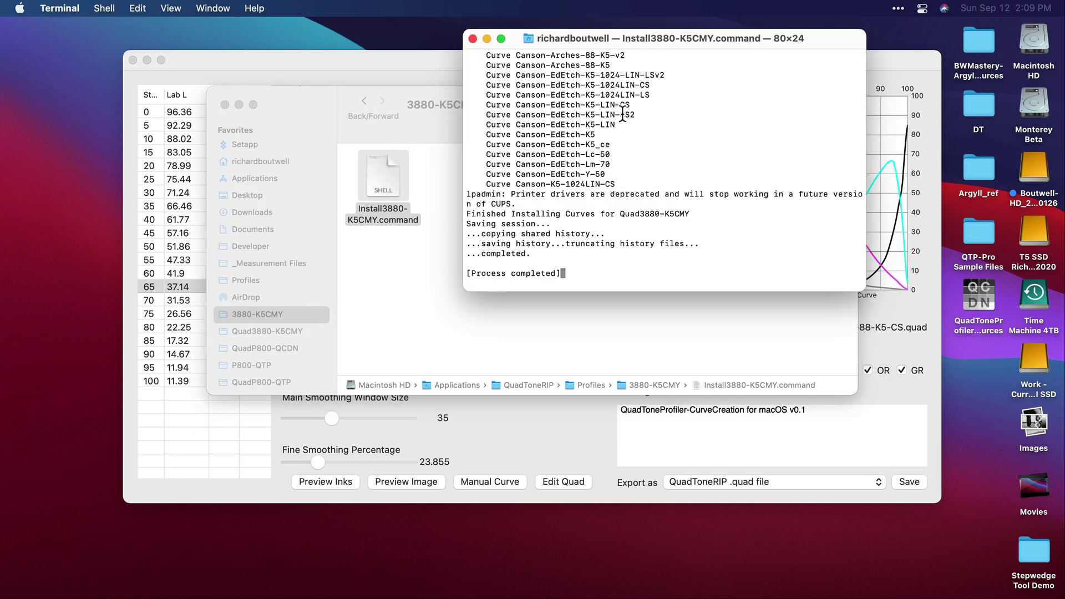
scroll(622, 114, "up", 5)
left_click_drag(642, 154, 457, 155)
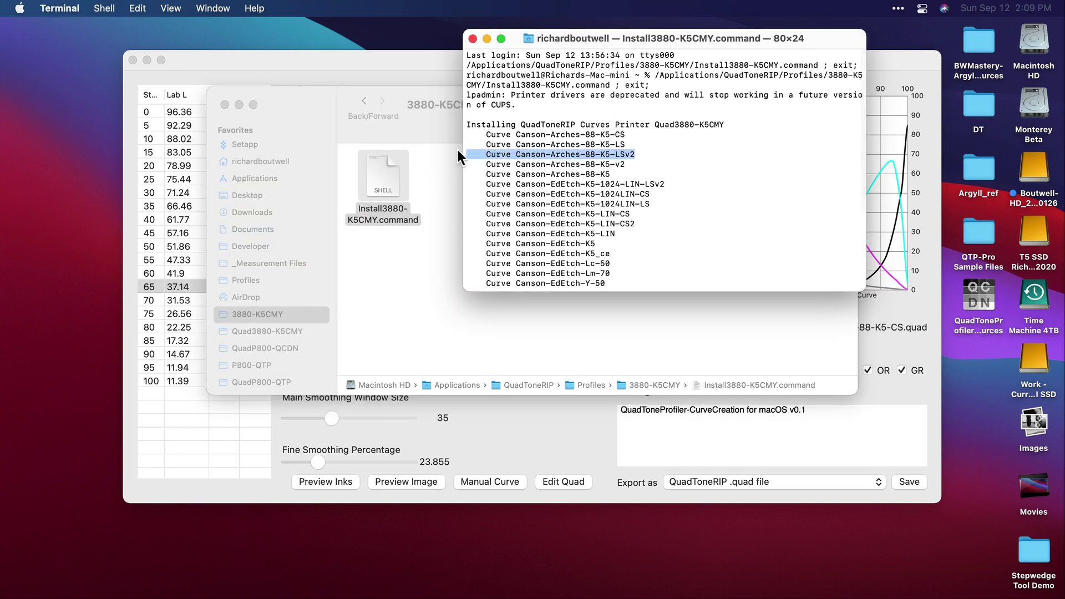
key("cmd+w")
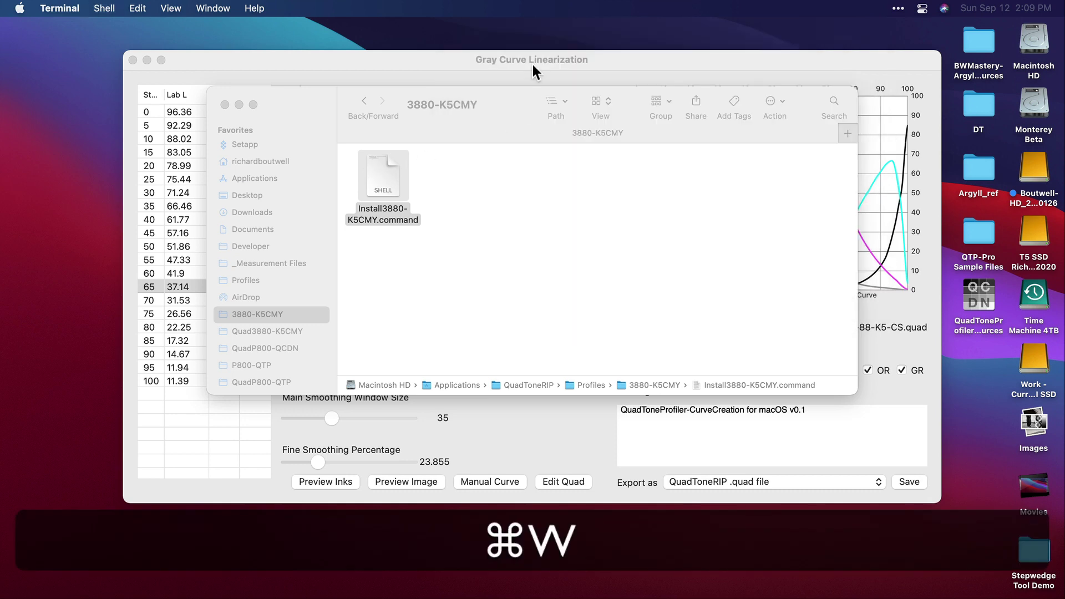
left_click(513, 95)
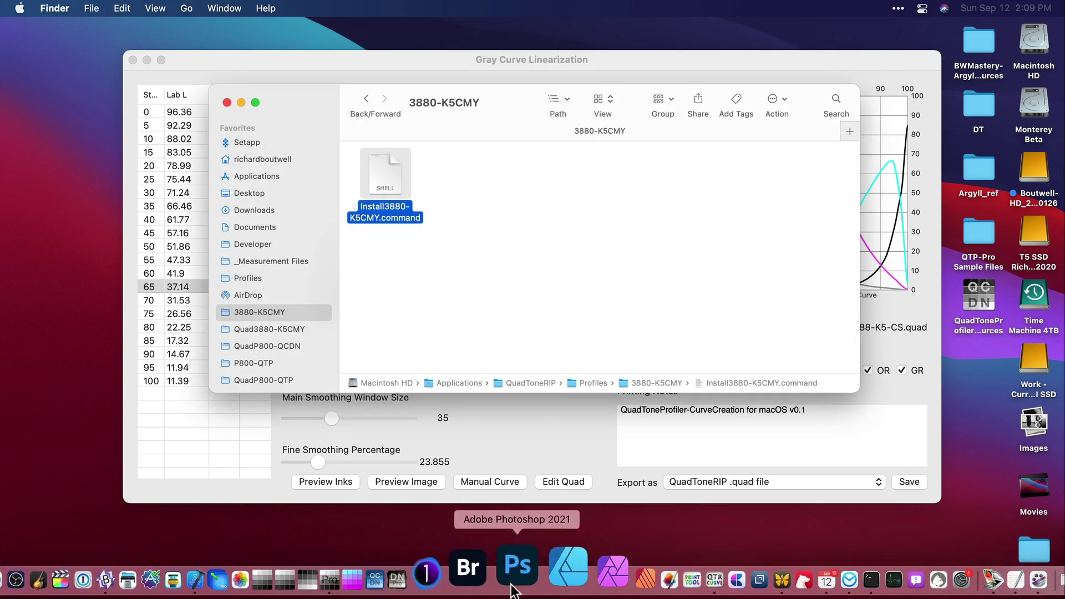